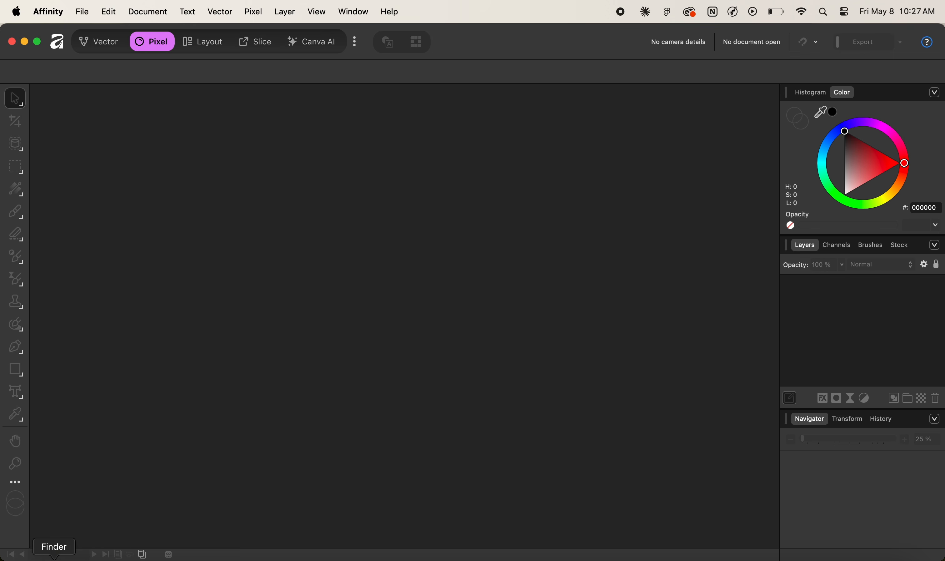
- Open Astronaut Composition.af from the Highlights & Shadows Composition folder in Finder and expand the Astronauts layer group
click(54, 558)
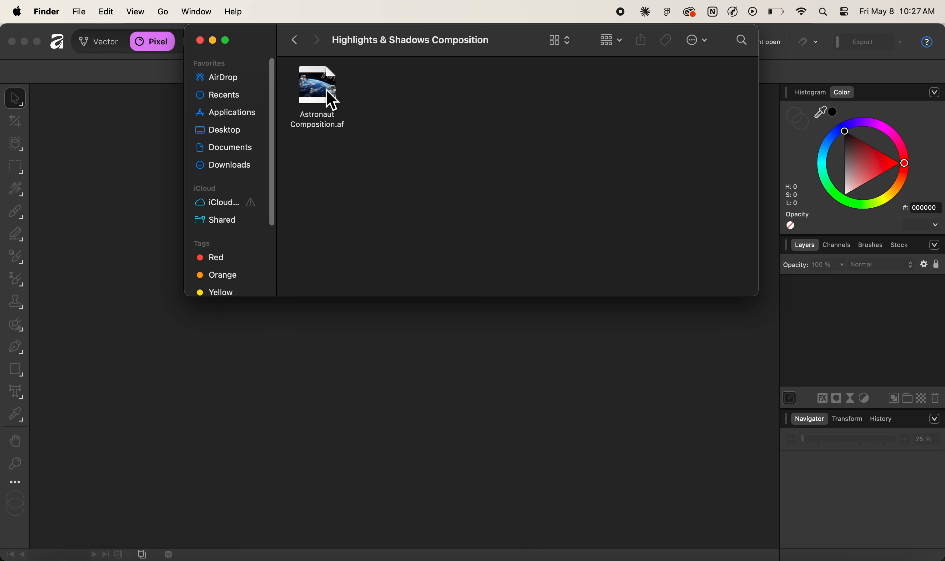
double_click(331, 101)
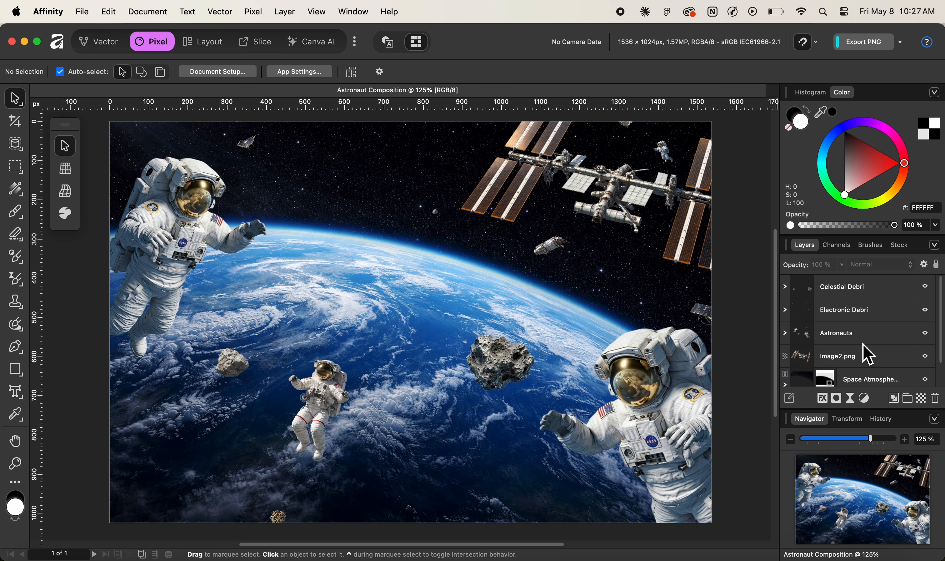
scroll(868, 354, down, 2)
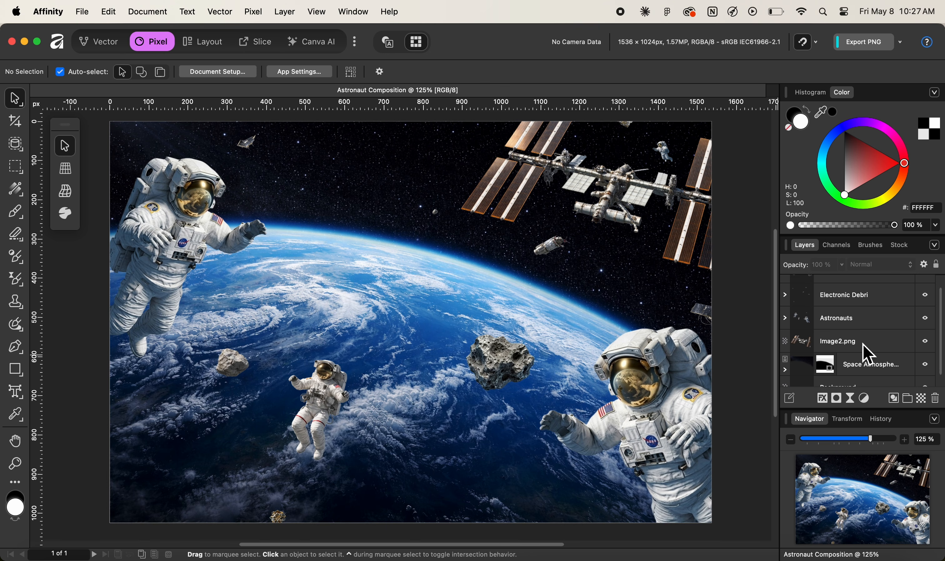
click(785, 312)
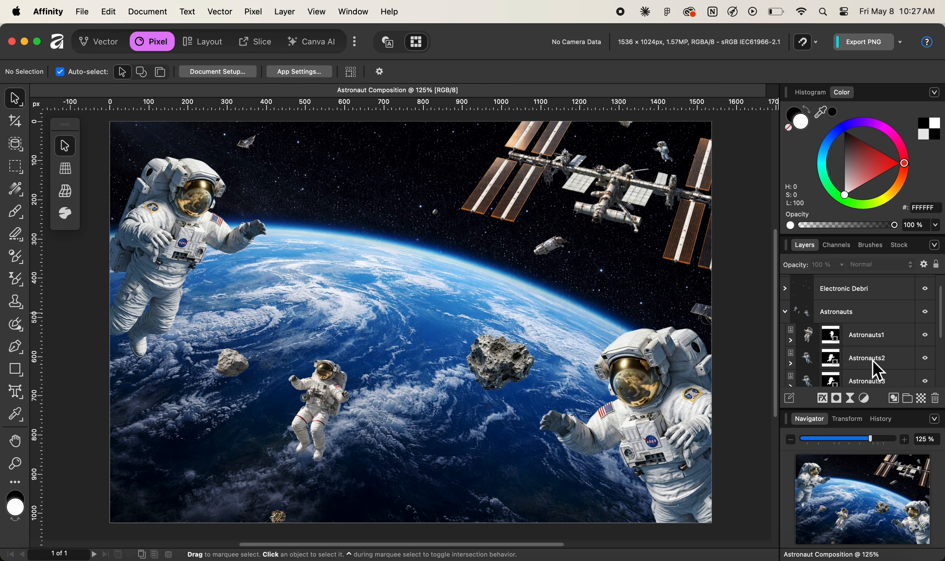
scroll(871, 385, down, 2)
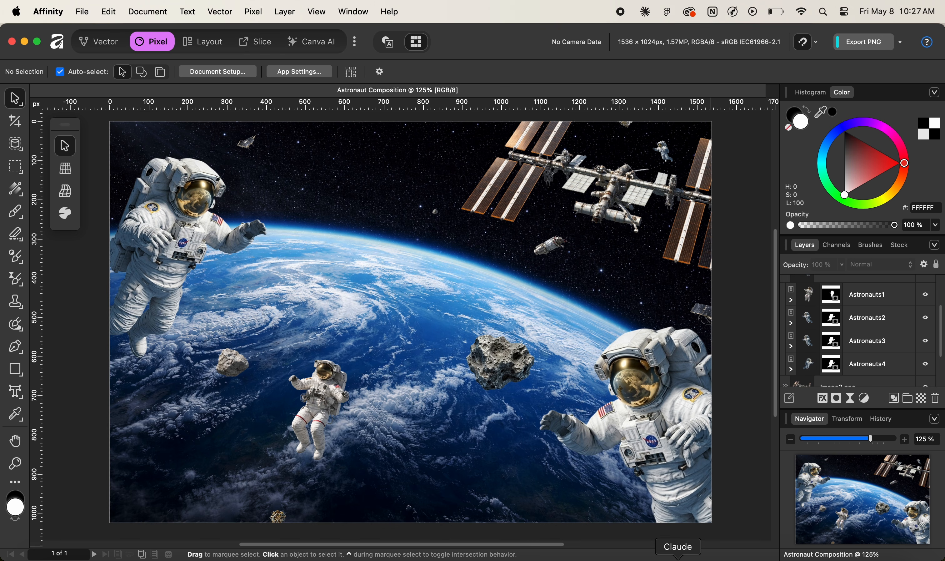
- Switch to Claude, ask "Can you see the affinity mcp server?" and read the reply to its end
click(678, 558)
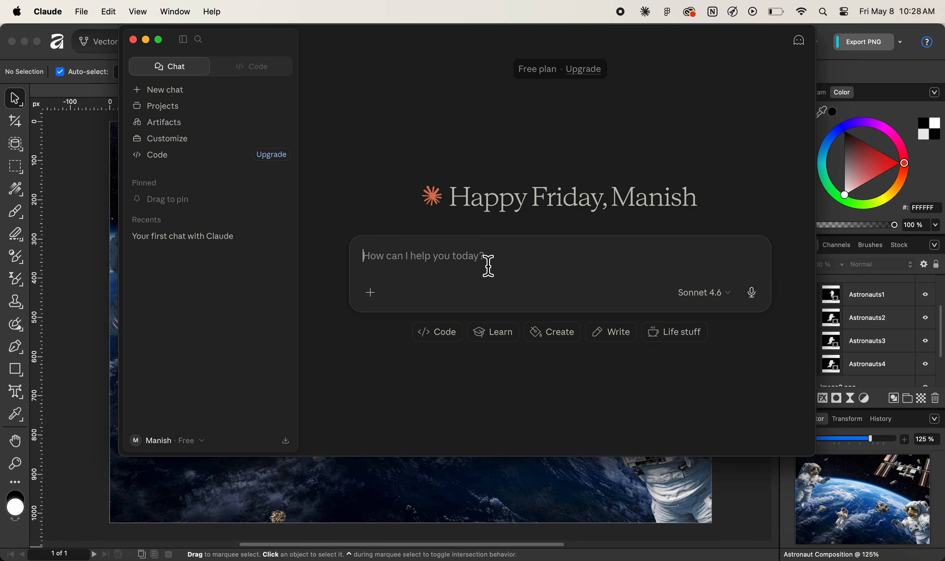
text(Can you see th)
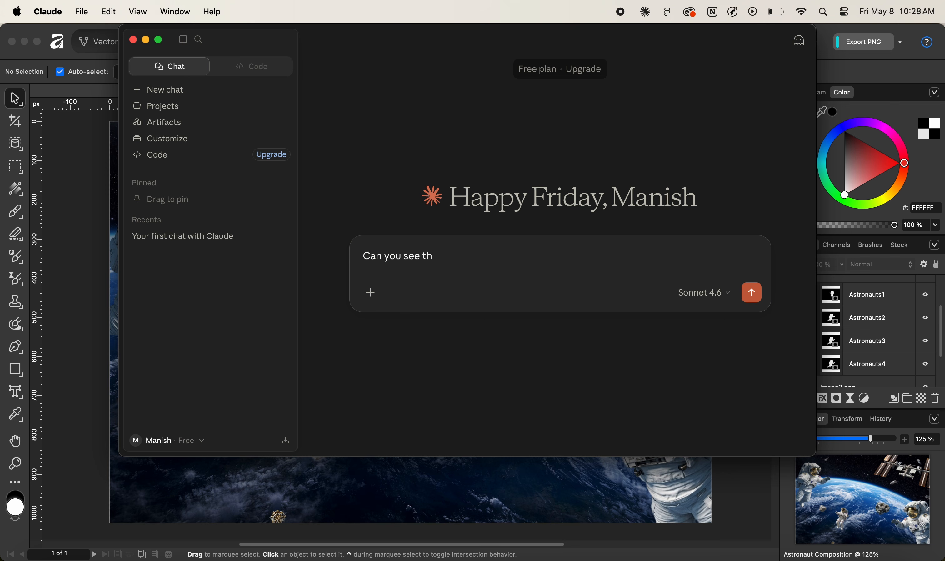
text(e affinity mcp server?)
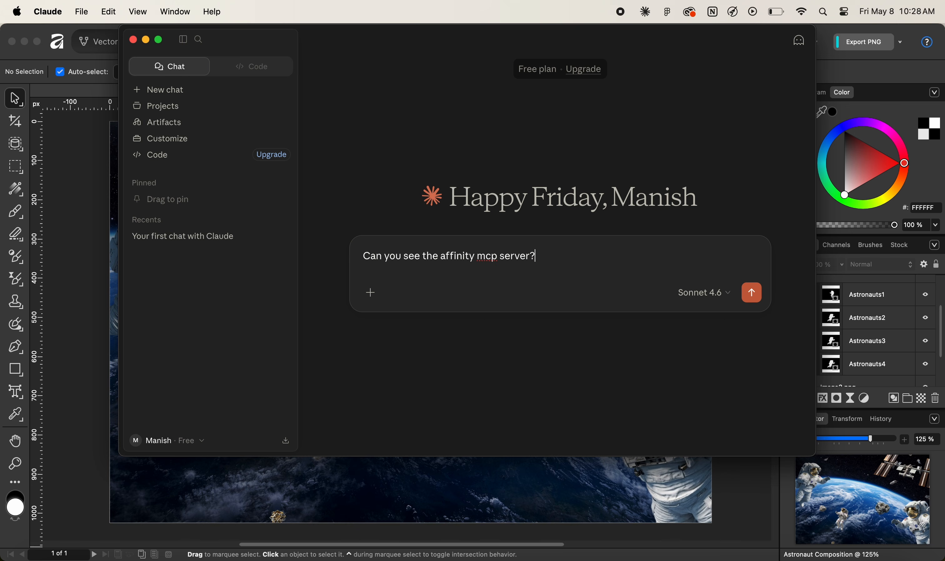
key(Return)
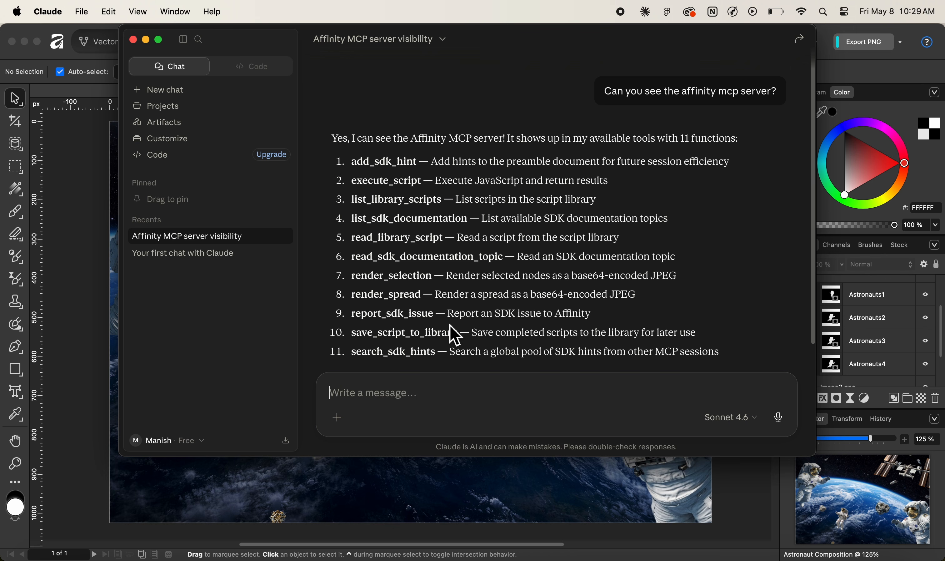
scroll(449, 330, down, 2)
scroll(447, 327, down, 5)
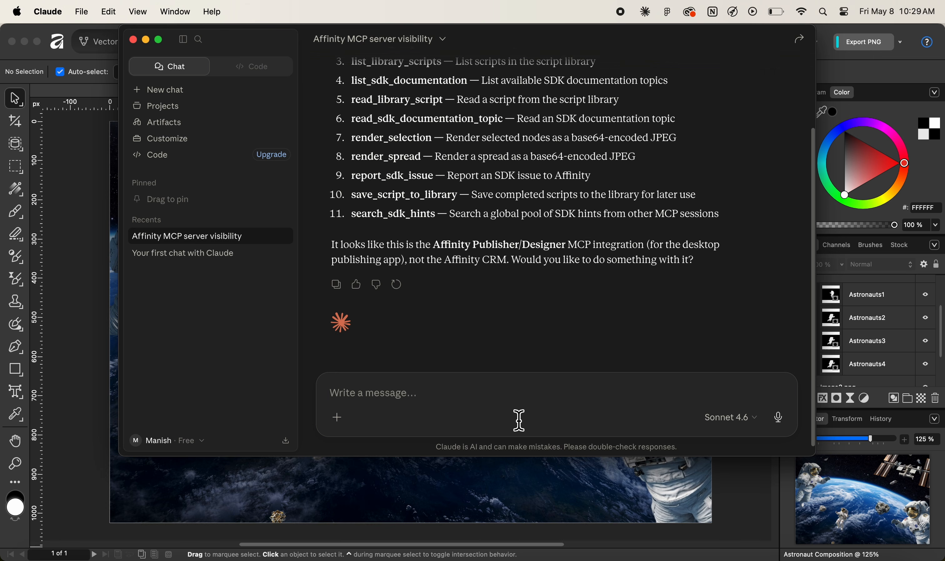
- Write a prompt to analyze the current document's astronaut image layers and apply highlights and shadows using the Brightness and contrast adjustment layer
click(506, 400)
text(In the)
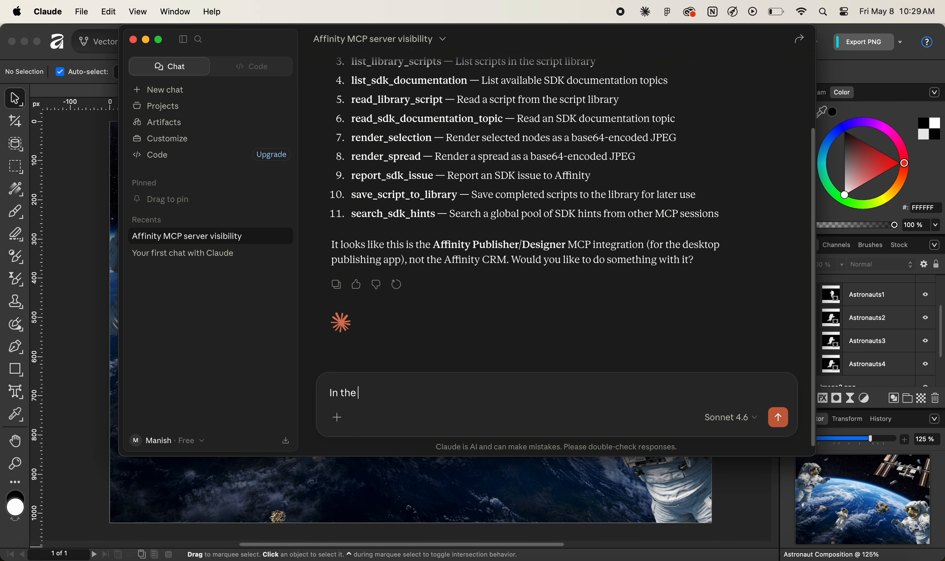
text( current document)
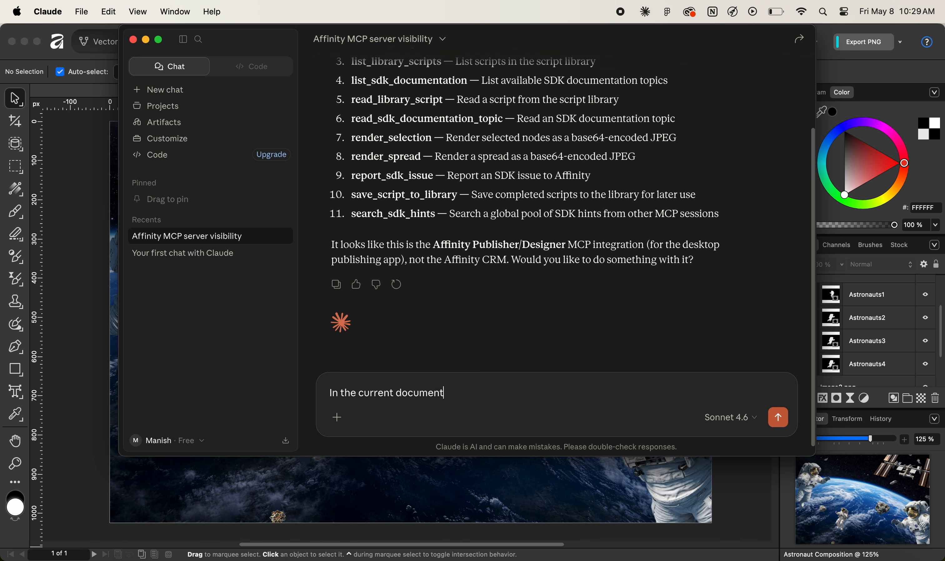
text(, please analyze the ast)
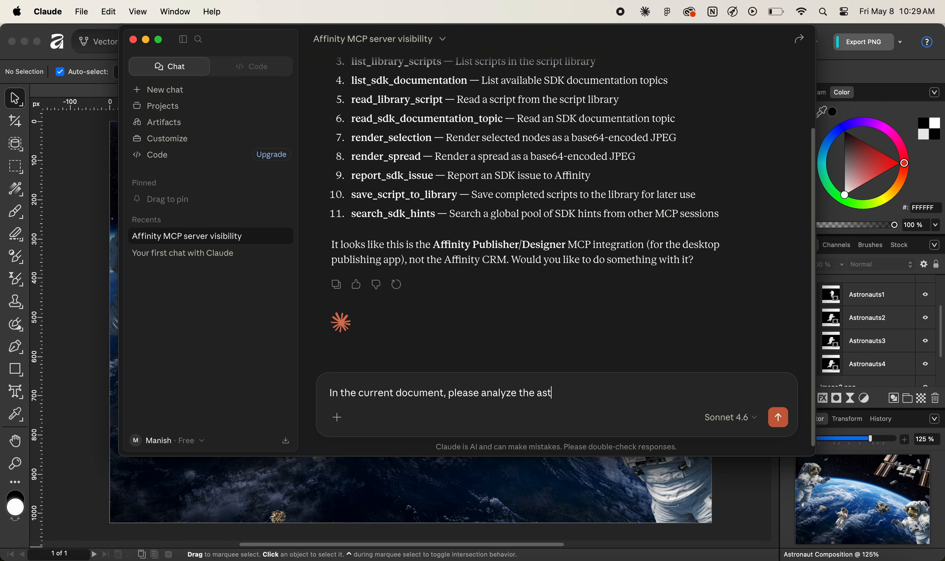
text(ronaut image layers)
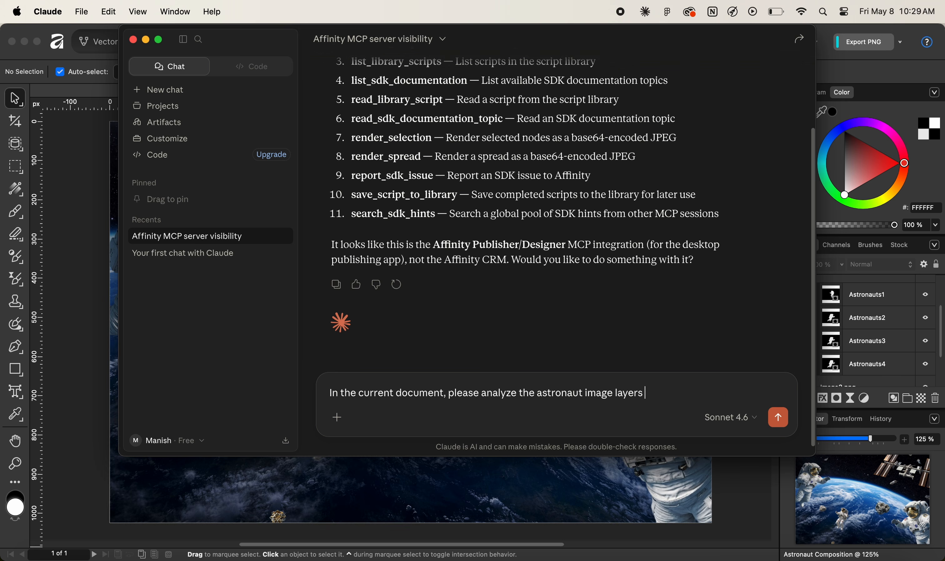
text( and then apply highlights and sha)
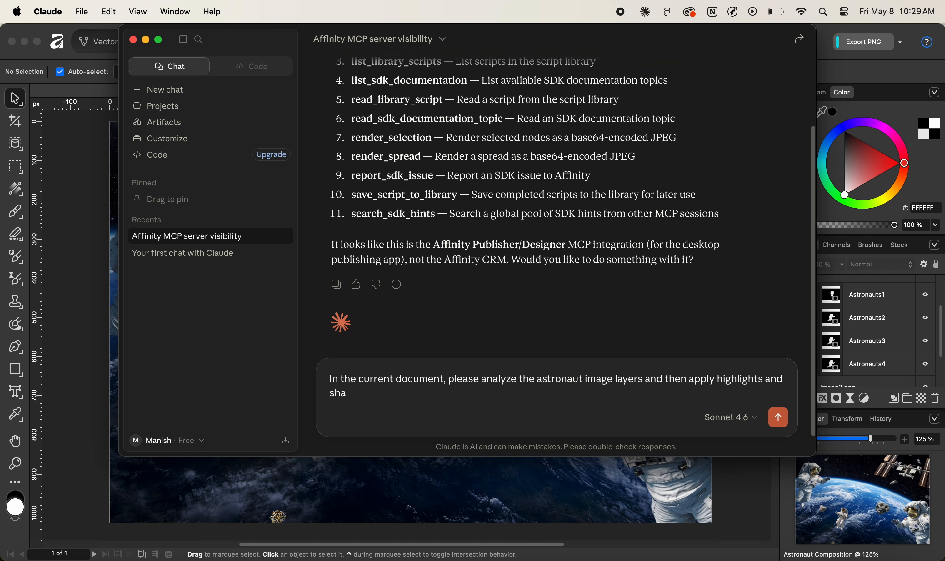
text(dows to those image elements)
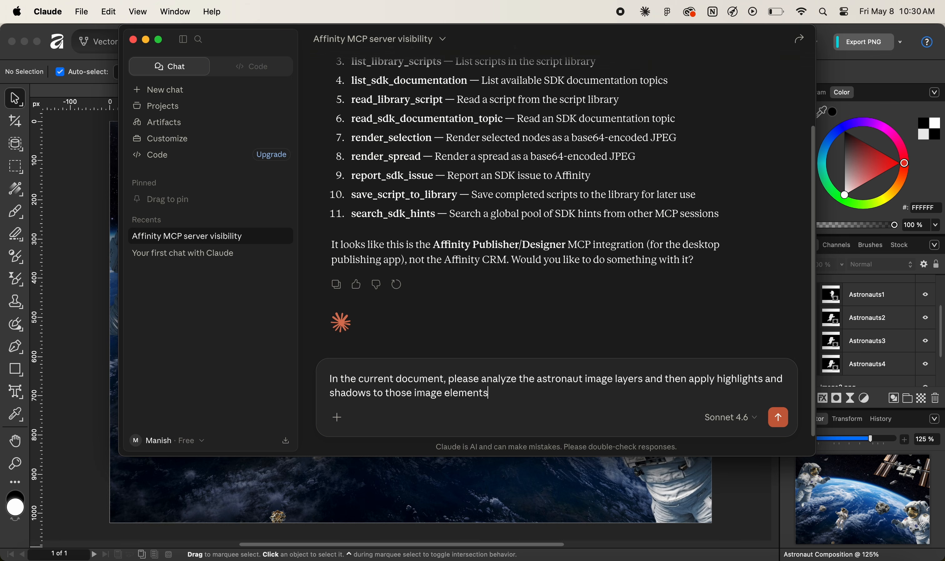
text( using the Brightness and)
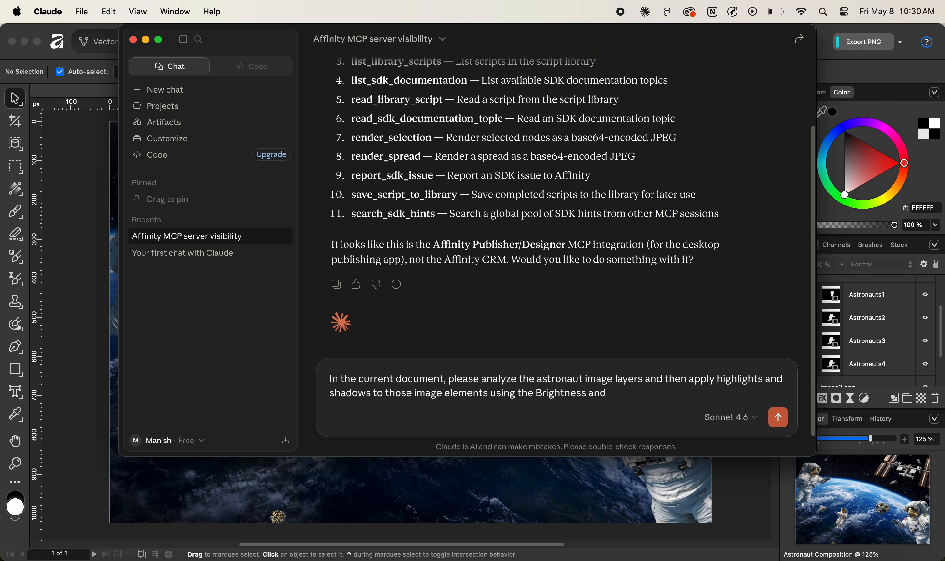
text( contrast adjustment layer)
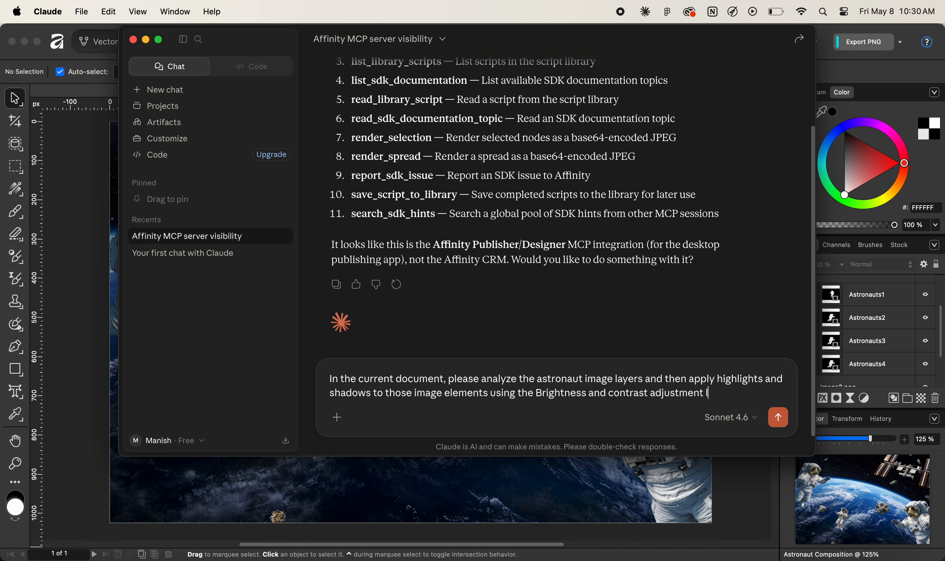
- Add to the prompt that the highlights and shadows should make the astronauts consistent with the other elements and the overall image composition
text(. The highligh)
text(ts and shad)
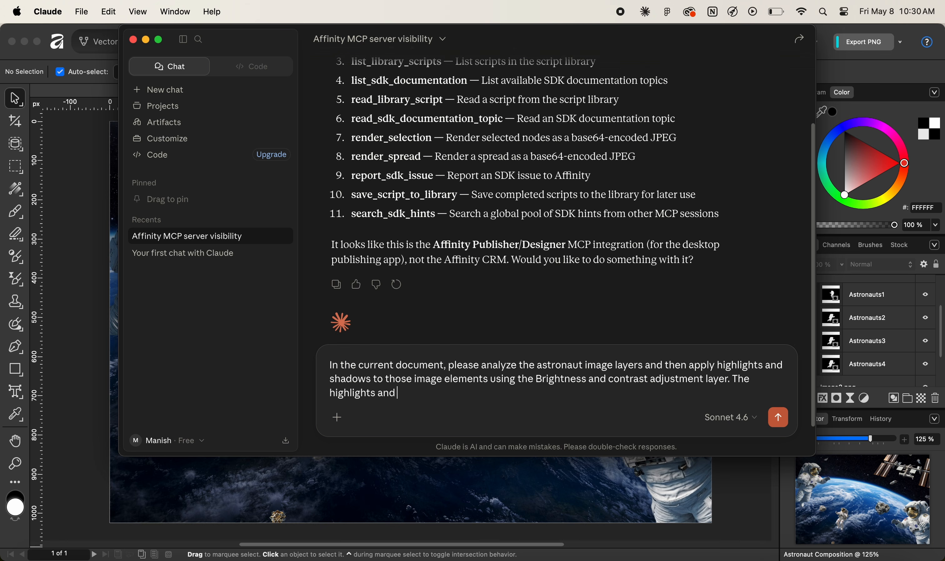
text(ows applied to the)
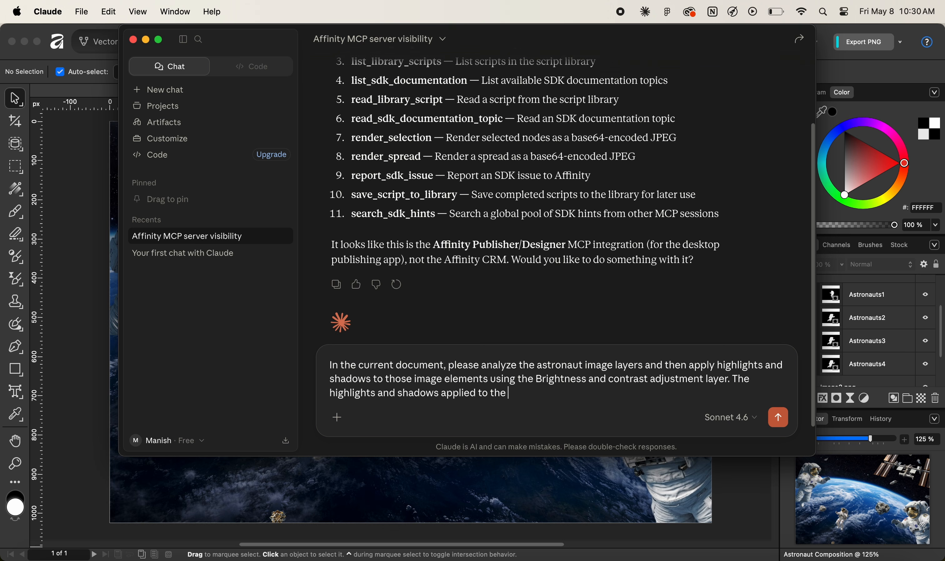
text( astronaut elements s)
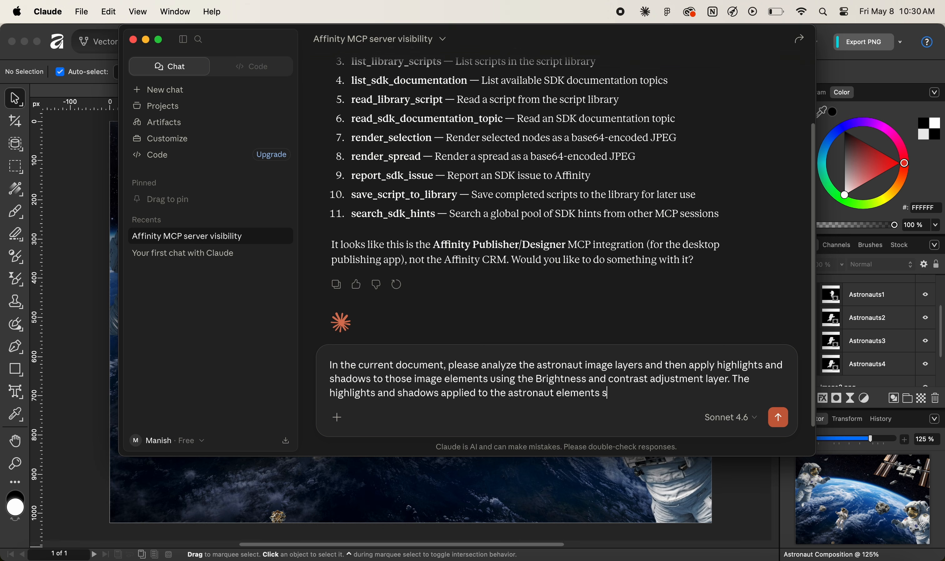
text(hould make those)
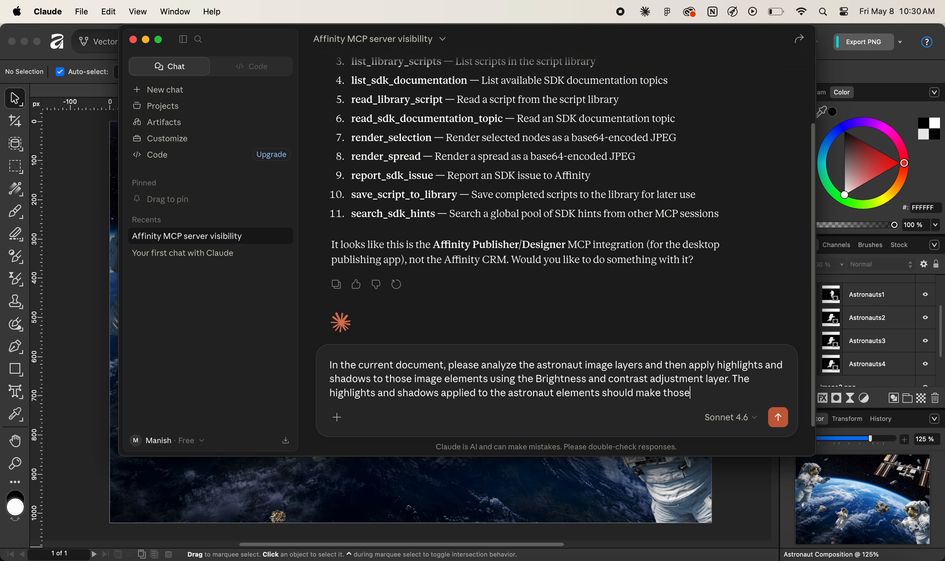
text( elements consistent with the o)
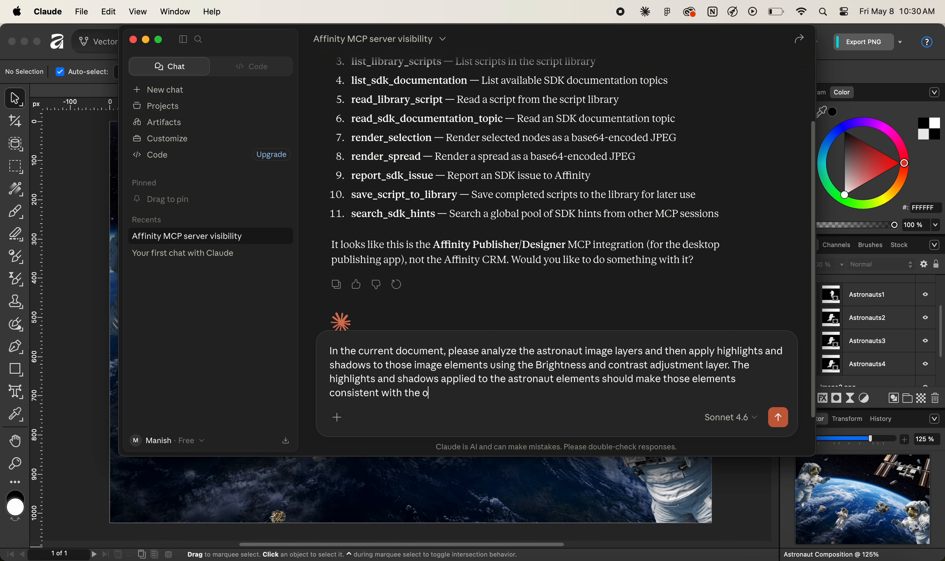
text(ther elements as well as th)
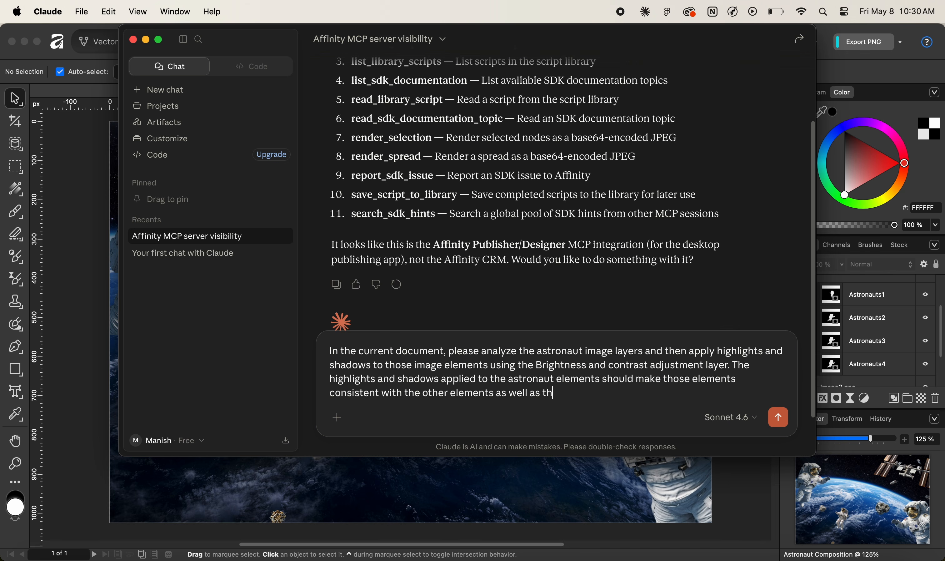
text(e over all image compos)
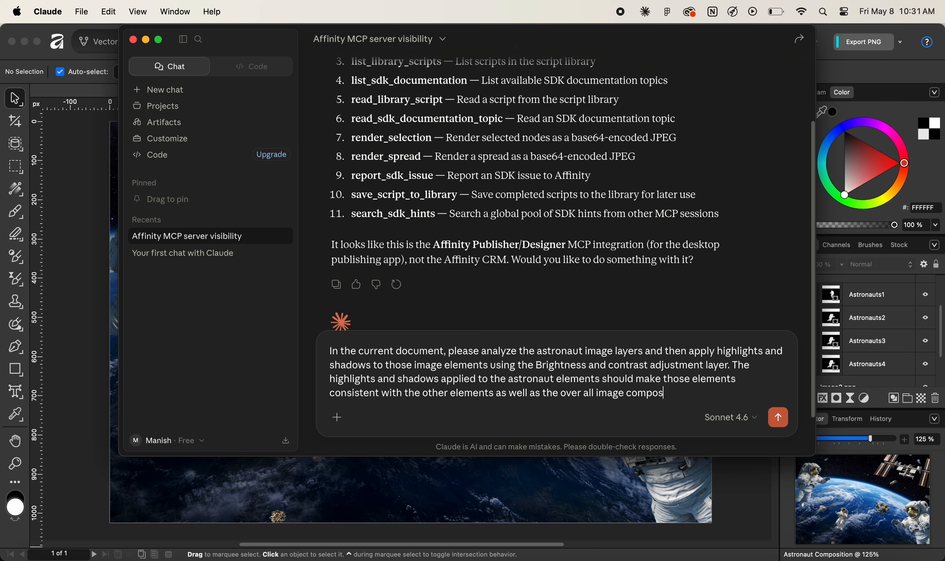
text(ition so that these)
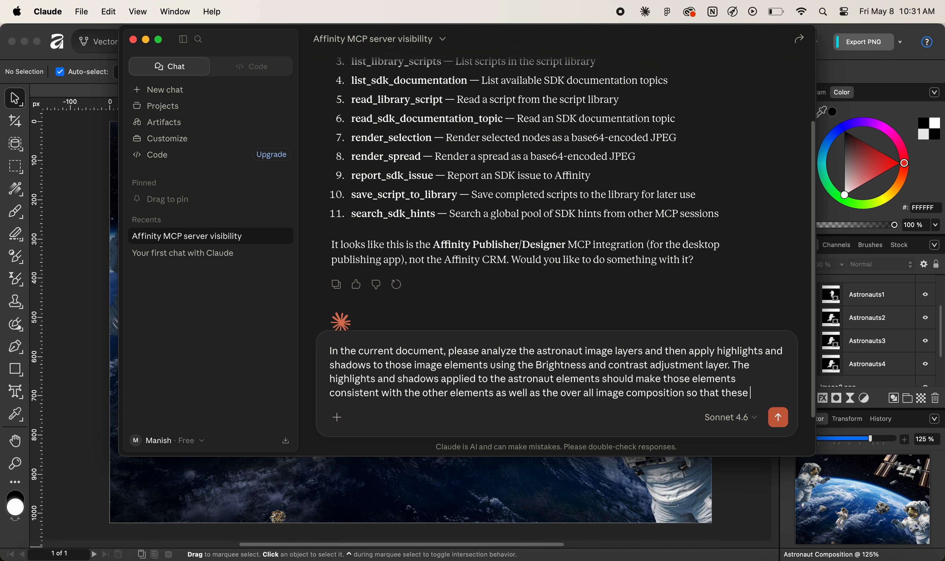
text( images will blen)
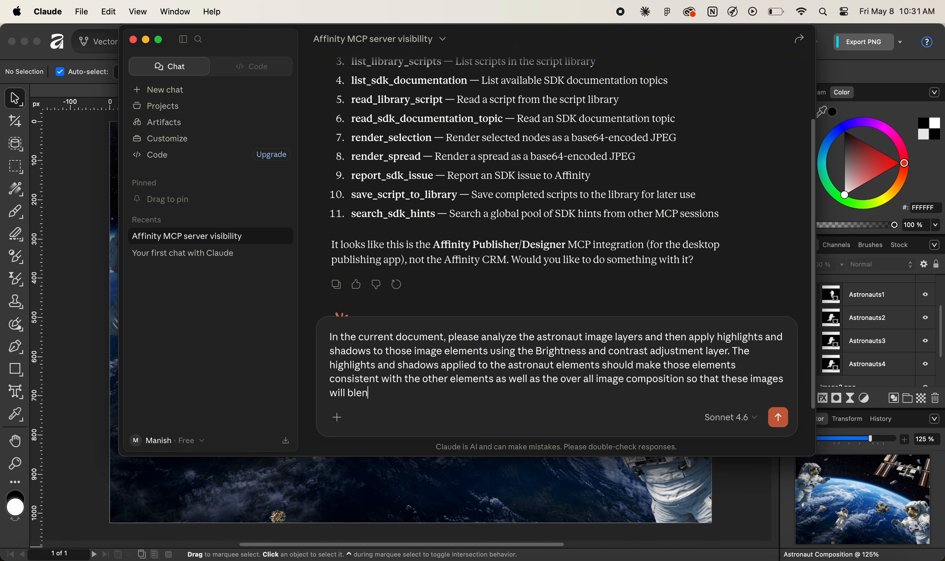
- Finish the prompt by allowing a bit of contrast on the astronaut image elements to blend them with the entire composition, and send it
text(d well with the over all composition. You can also add a bit of contrast to the astr)
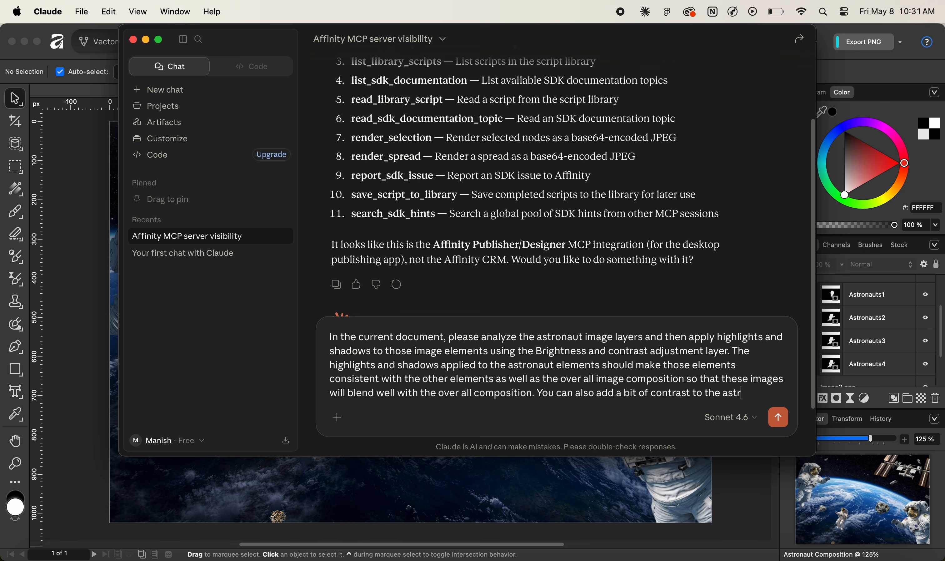
text(ge elemnts to make it more blend with the entire composition.)
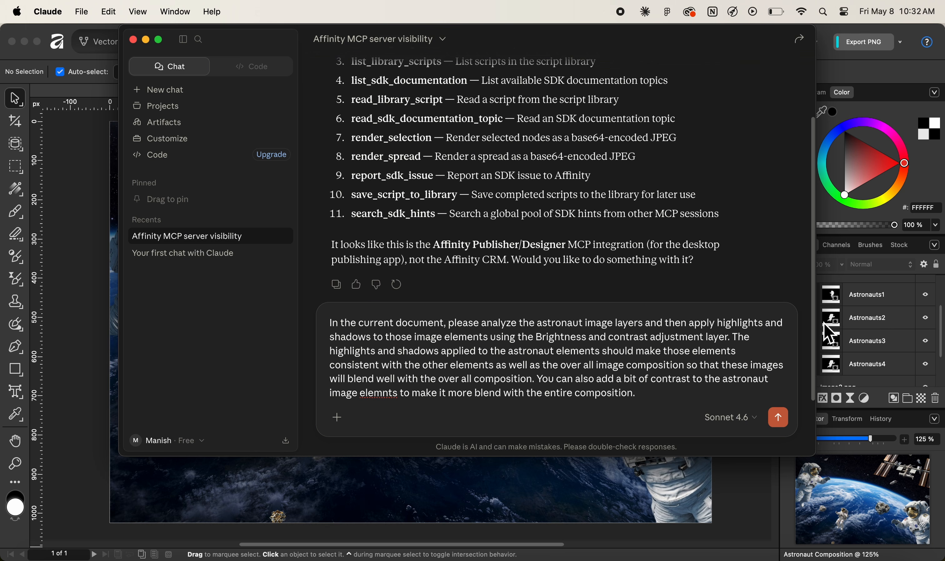
click(887, 65)
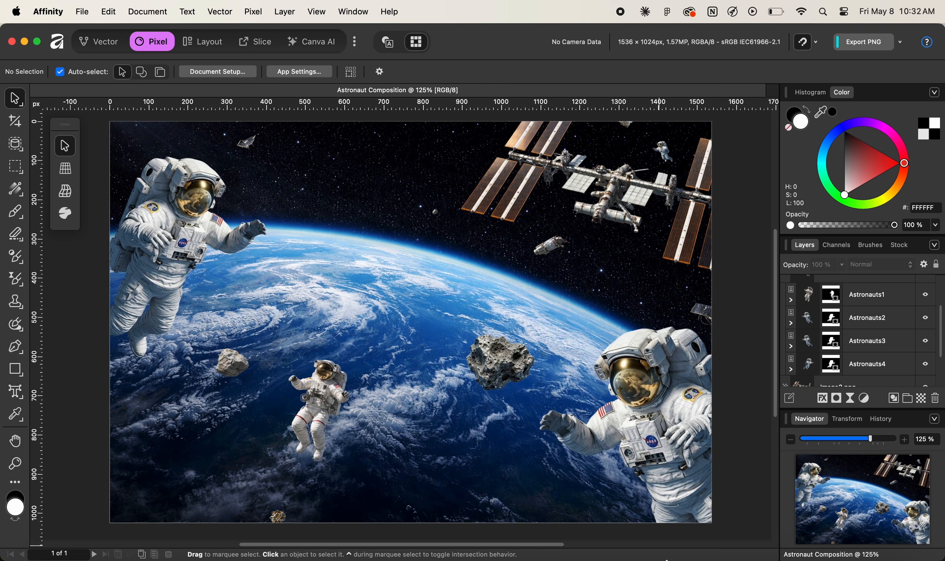
click(678, 558)
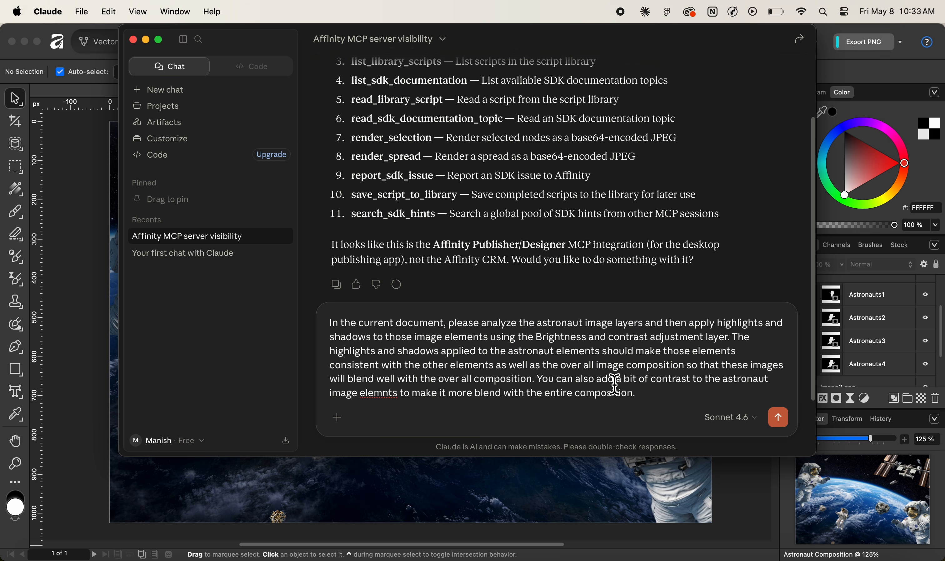
key(Return)
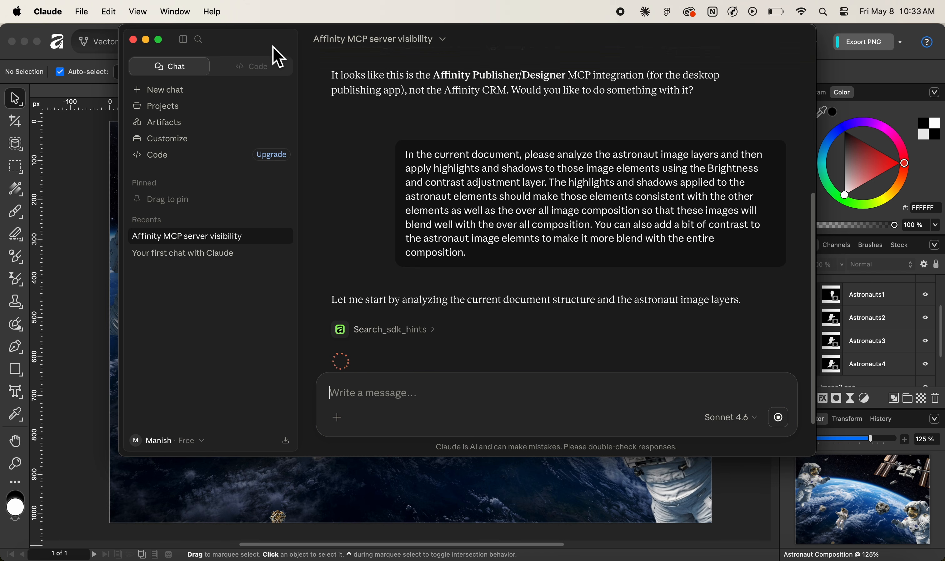
- Move the Claude window aside to uncover the composition and follow the progress of the reply
drag(279, 56, 764, 5)
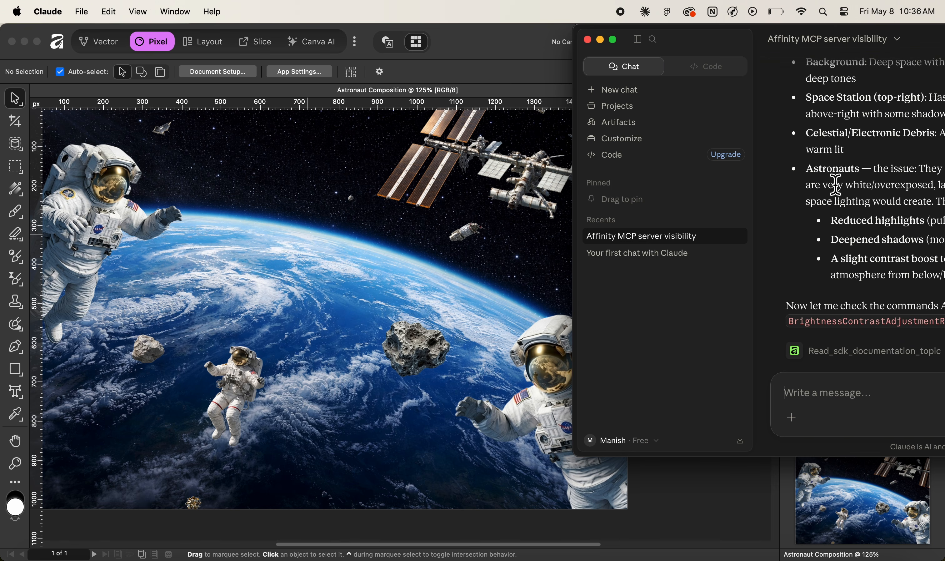
scroll(815, 252, down, 2)
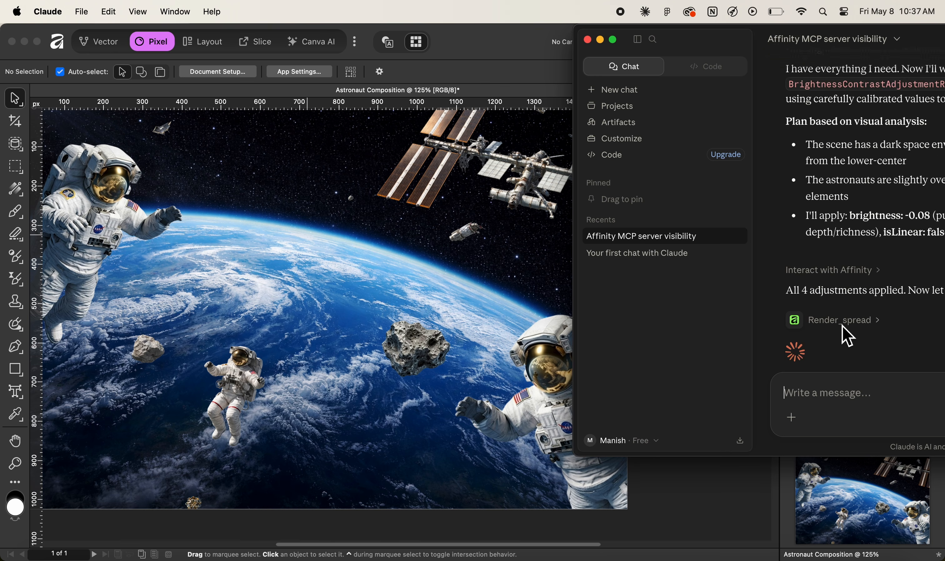
scroll(842, 326, down, 2)
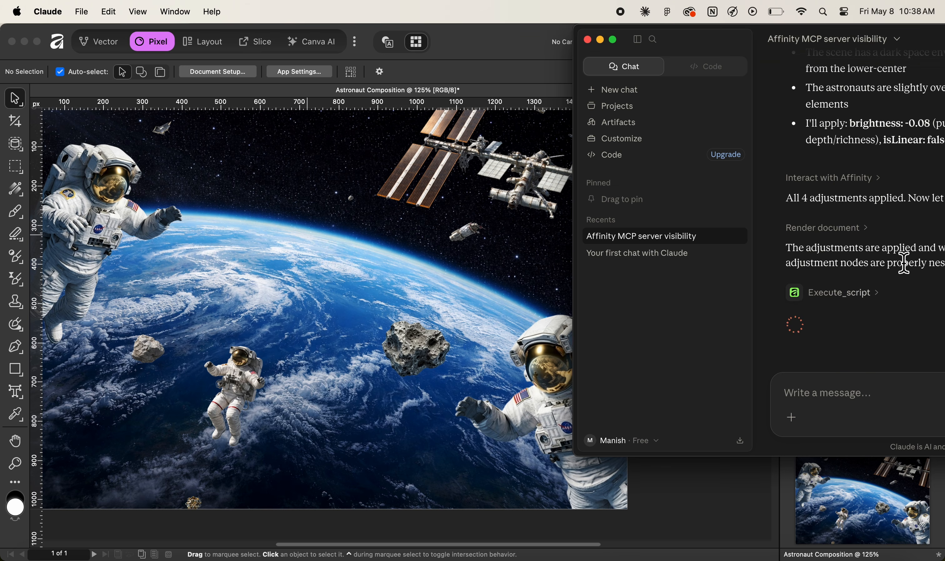
- Reposition the Claude window and read its summary of the adjustments applied to the astronaut layers
drag(703, 42, 772, 10)
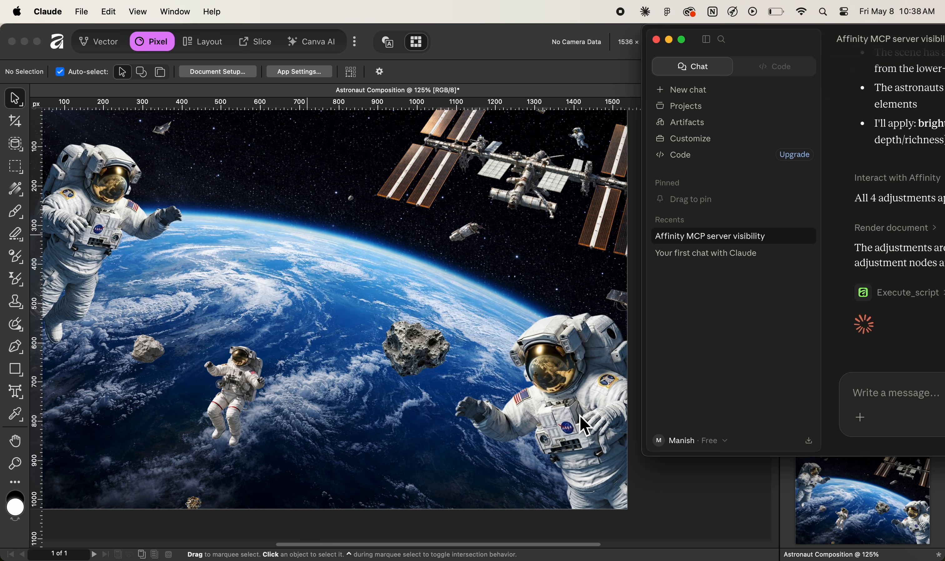
drag(786, 46, 732, 45)
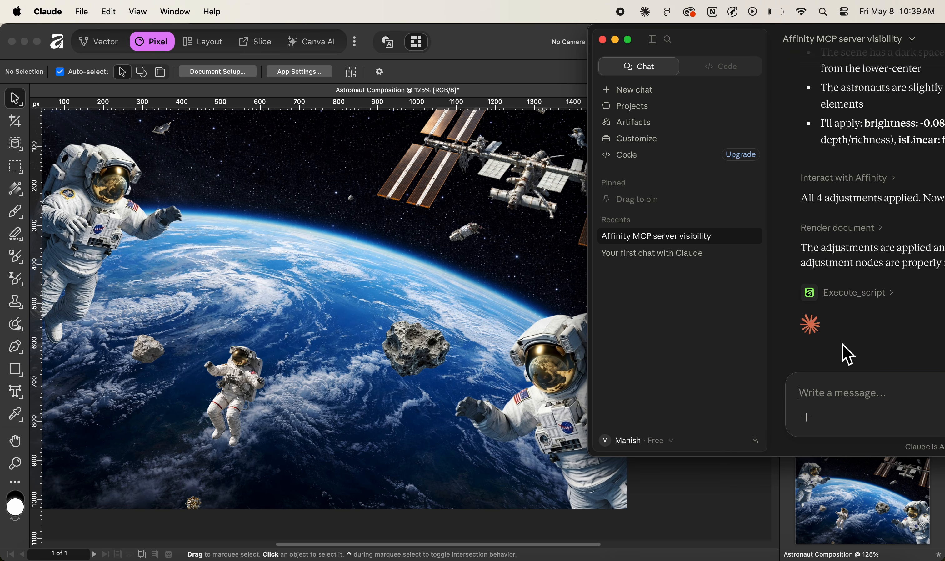
scroll(842, 344, down, 2)
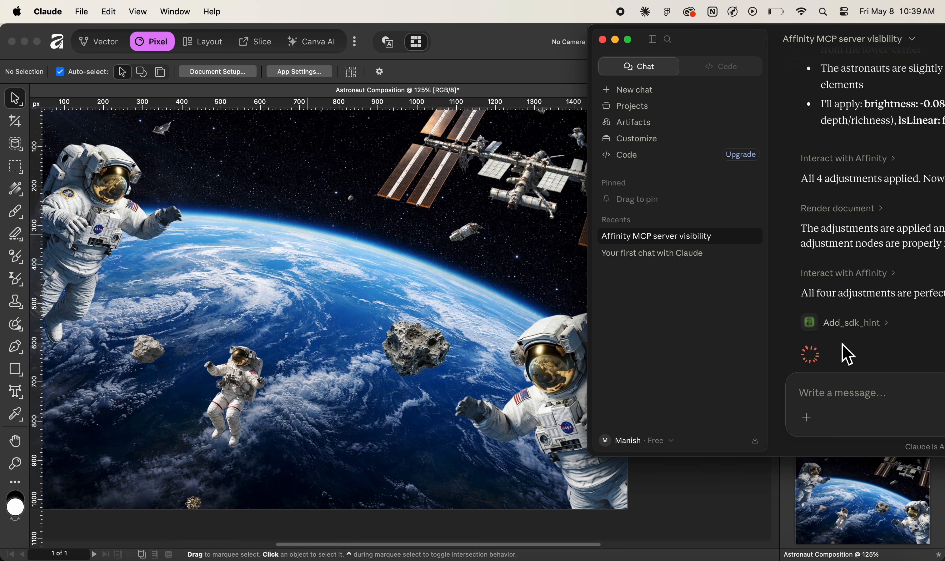
drag(722, 45, 664, 43)
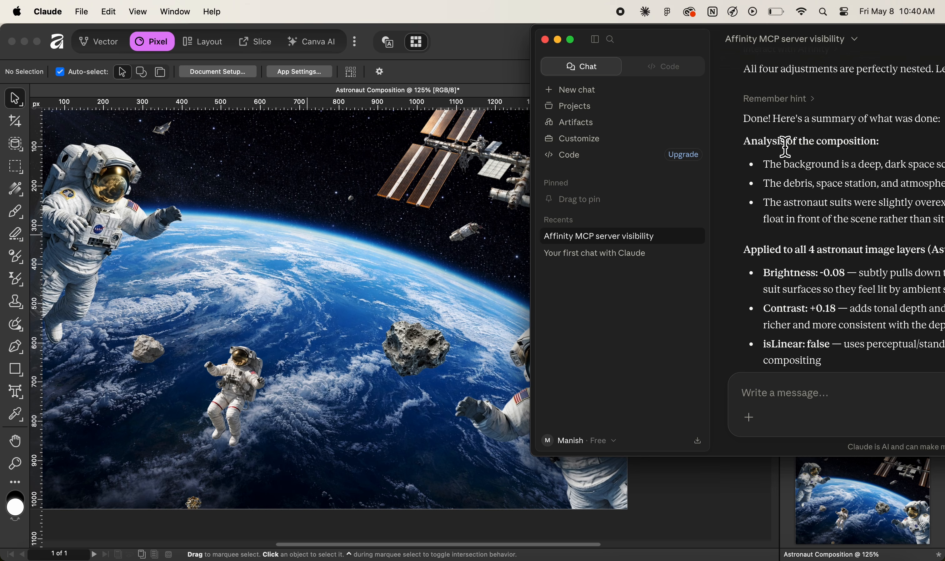
drag(673, 51, 530, 44)
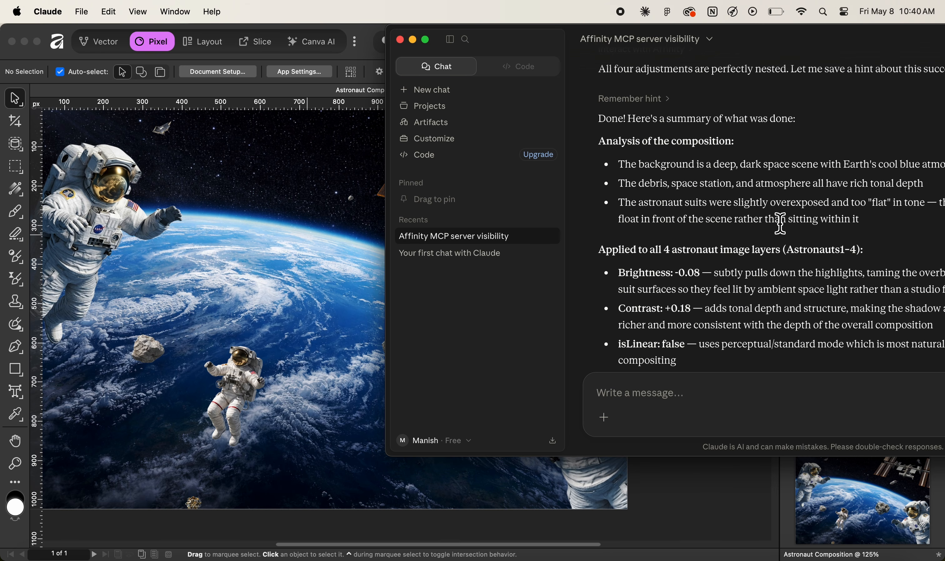
scroll(781, 226, down, 5)
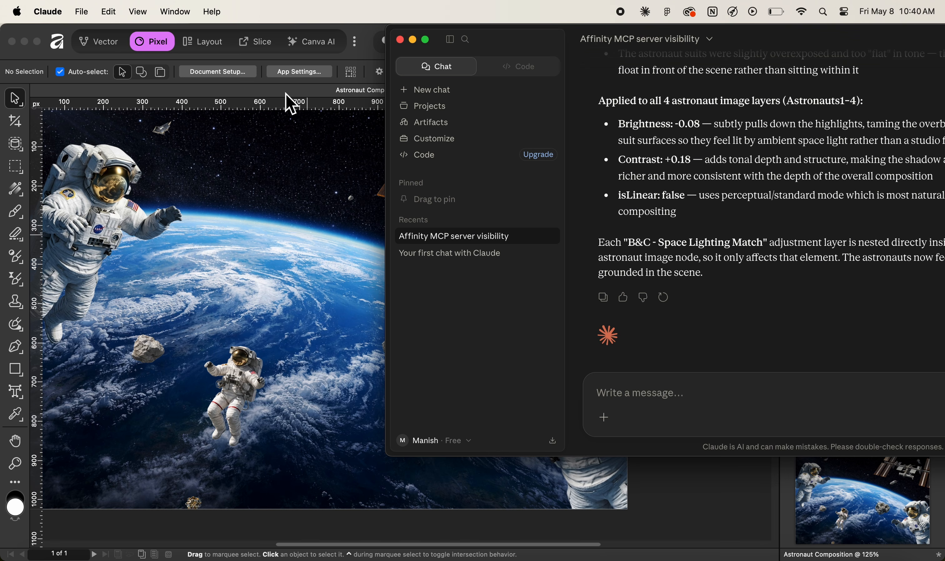
- Switch to Affinity and examine the layers nested inside Astronauts1, Astronauts2 and Astronauts3 for the new adjustment layer
click(370, 60)
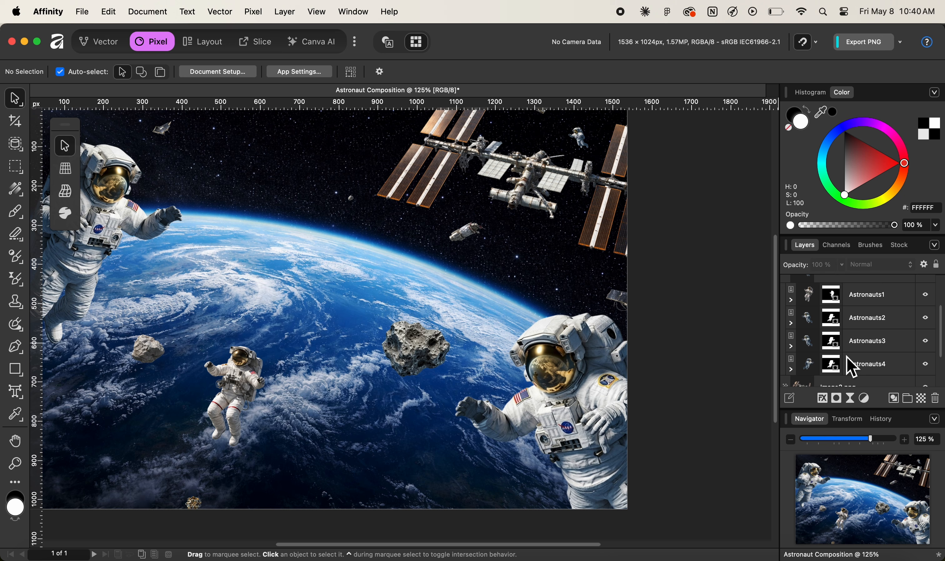
scroll(847, 357, up, 4)
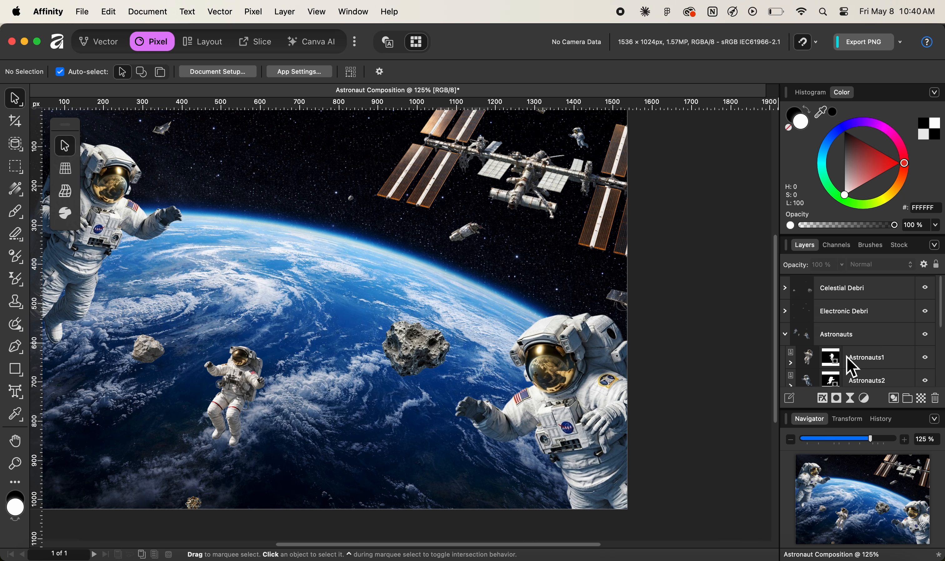
scroll(847, 357, down, 4)
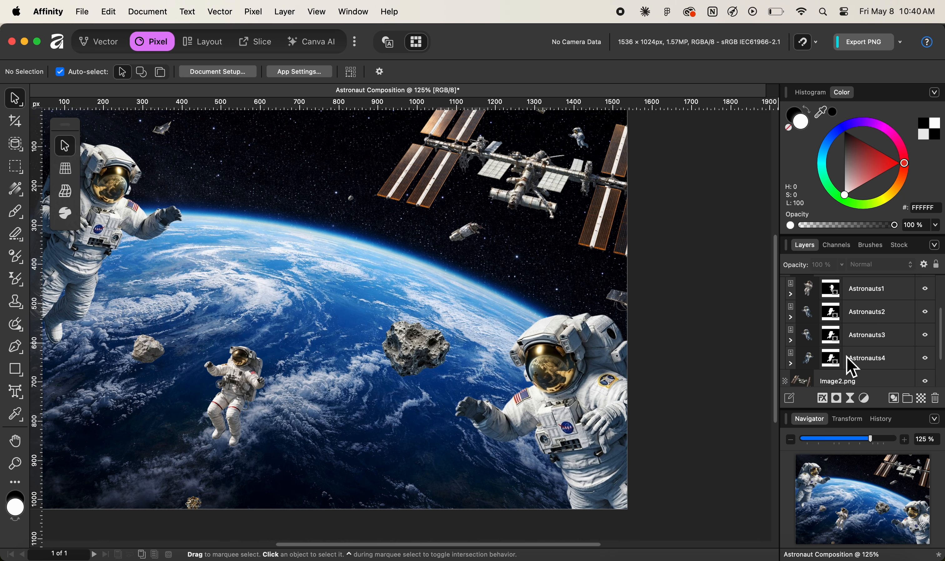
click(791, 295)
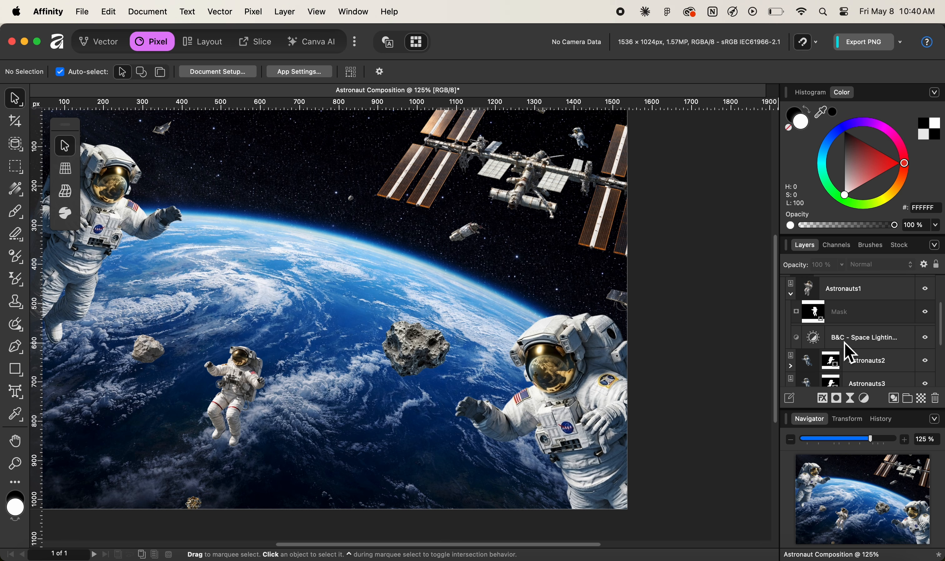
click(792, 295)
click(792, 319)
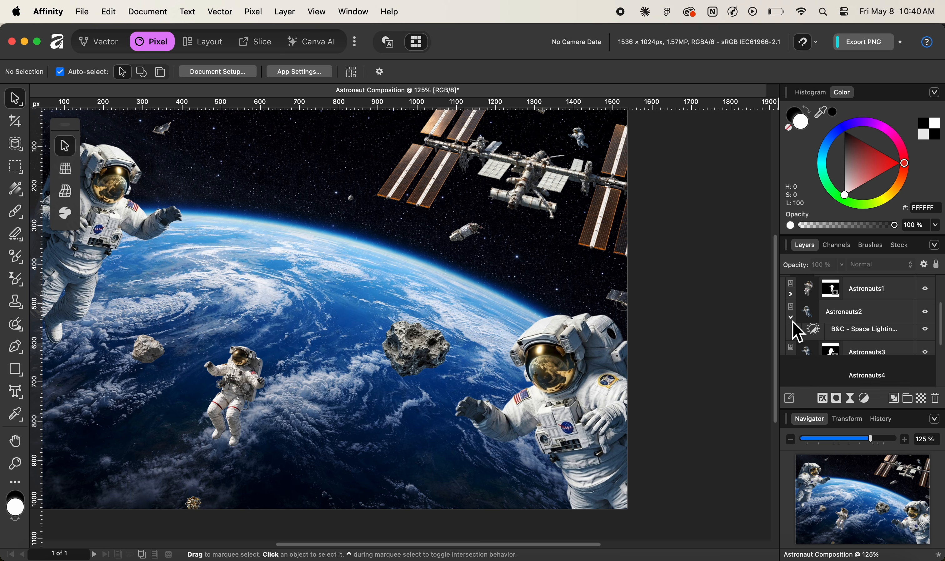
click(791, 317)
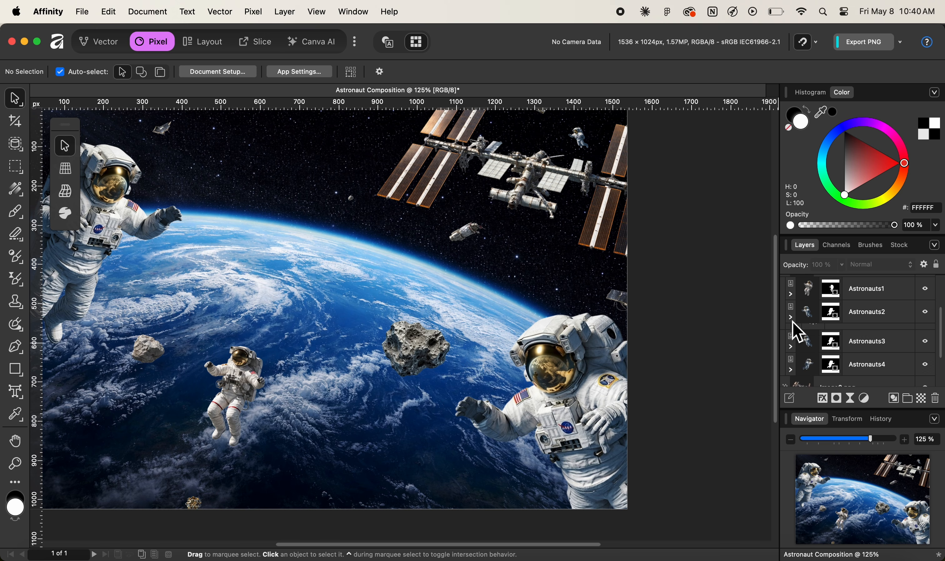
click(792, 339)
click(792, 340)
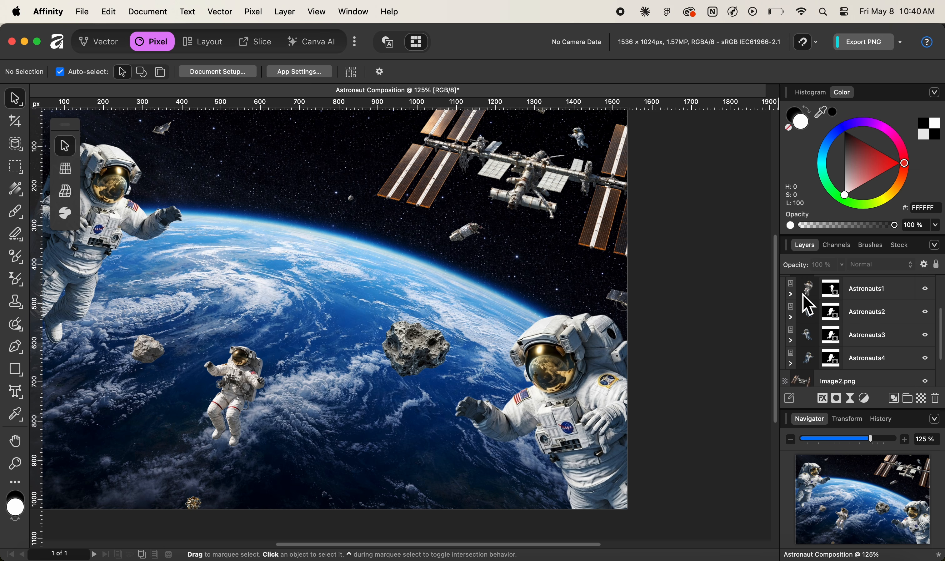
- Compare Astronauts1 with and without its nested brightness and contrast adjustment by toggling visibility, and collapse the layer
click(794, 295)
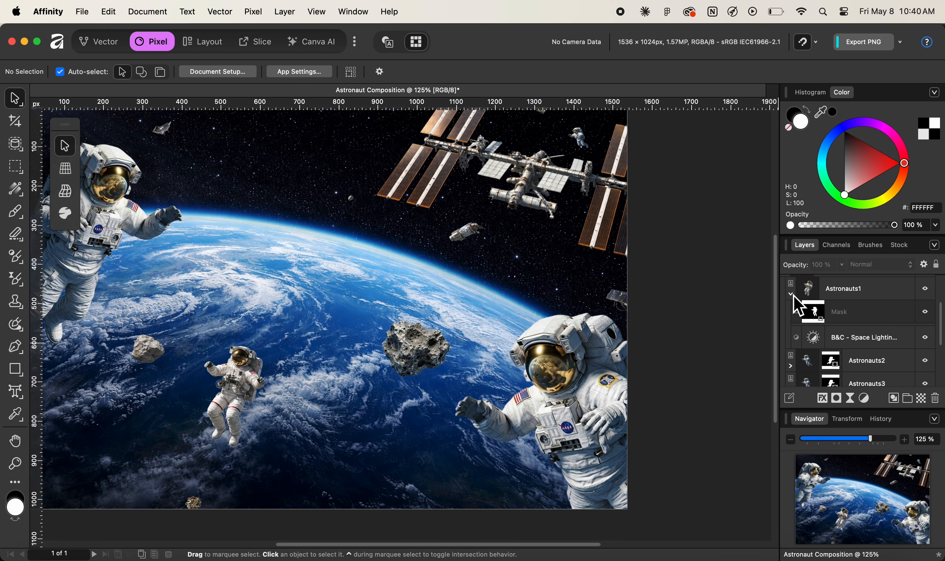
click(928, 289)
click(928, 289)
click(928, 341)
click(792, 295)
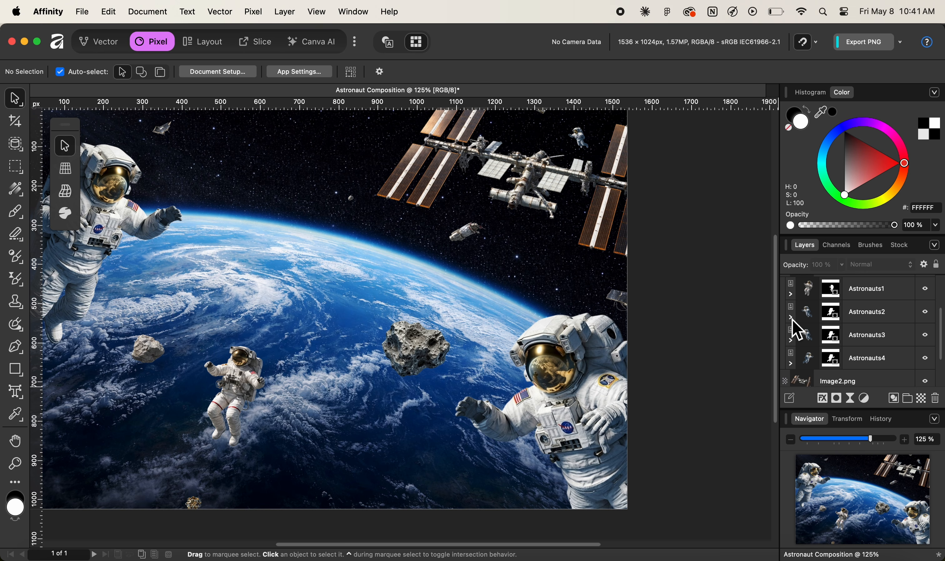
- Toggle the visibility of Astronauts2 and of its nested brightness and contrast adjustment to compare the effect, and collapse the layer
click(791, 318)
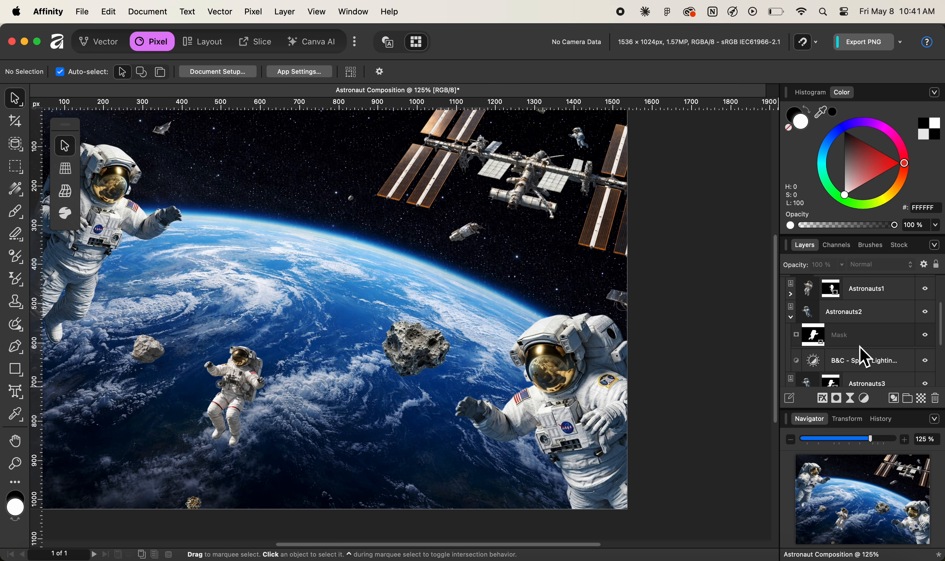
scroll(859, 359, down, 5)
scroll(878, 364, up, 4)
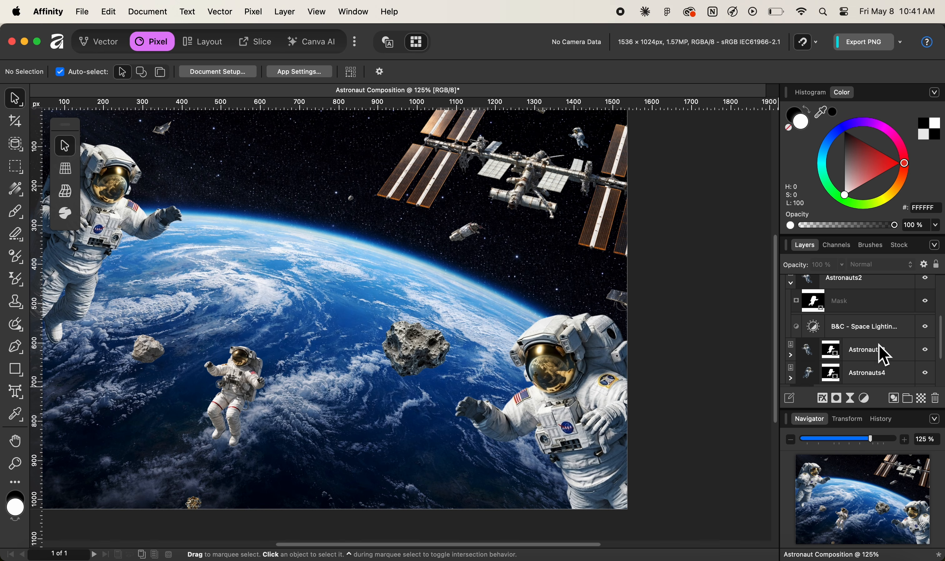
scroll(894, 345, up, 1)
click(926, 301)
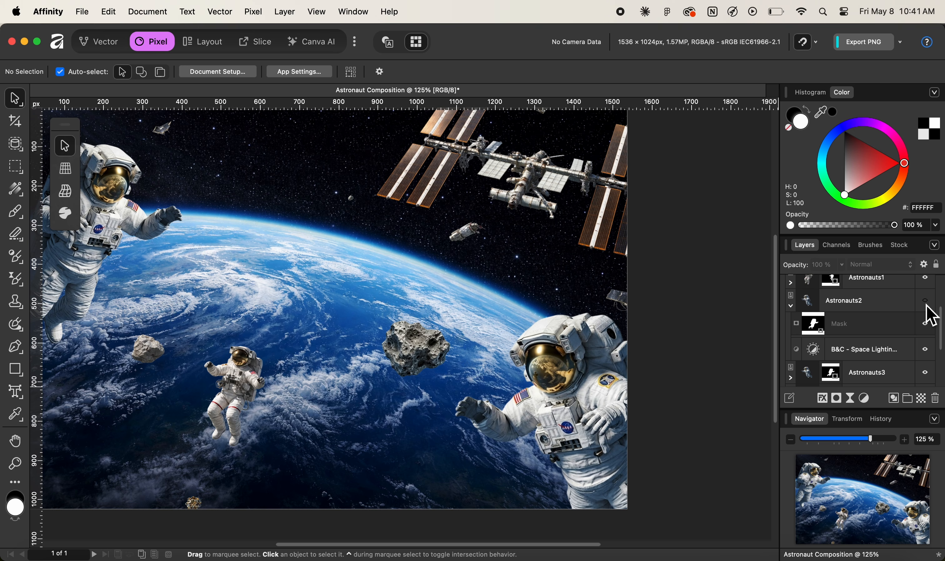
click(926, 301)
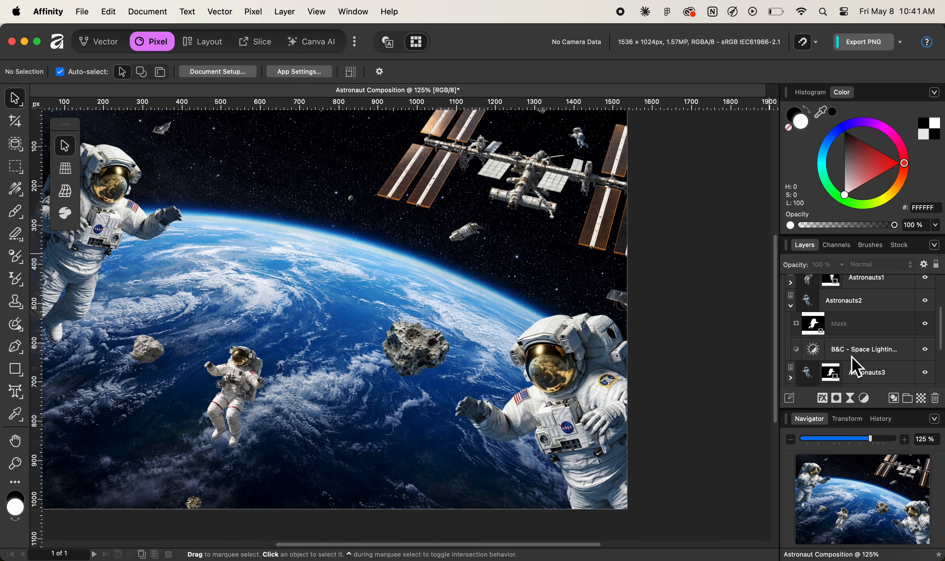
click(926, 350)
click(926, 350)
click(794, 311)
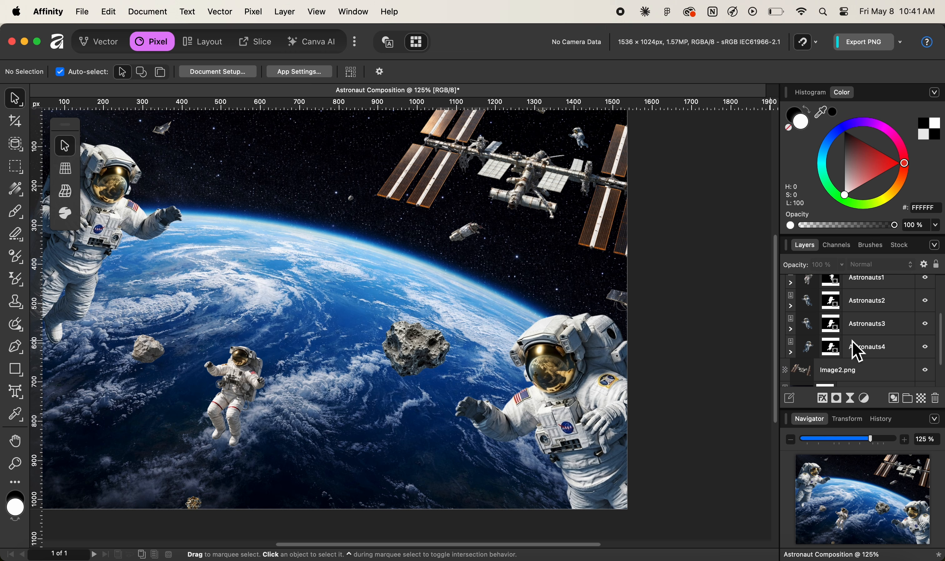
- Identify Astronauts3 in the composition and compare it before and after its brightness and contrast adjustment using layer visibility
click(791, 329)
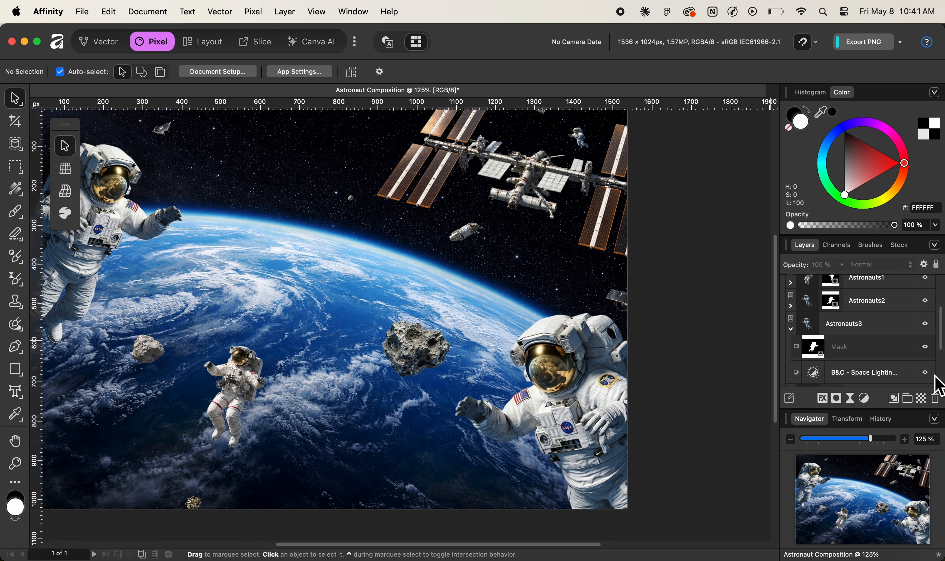
click(925, 324)
click(925, 324)
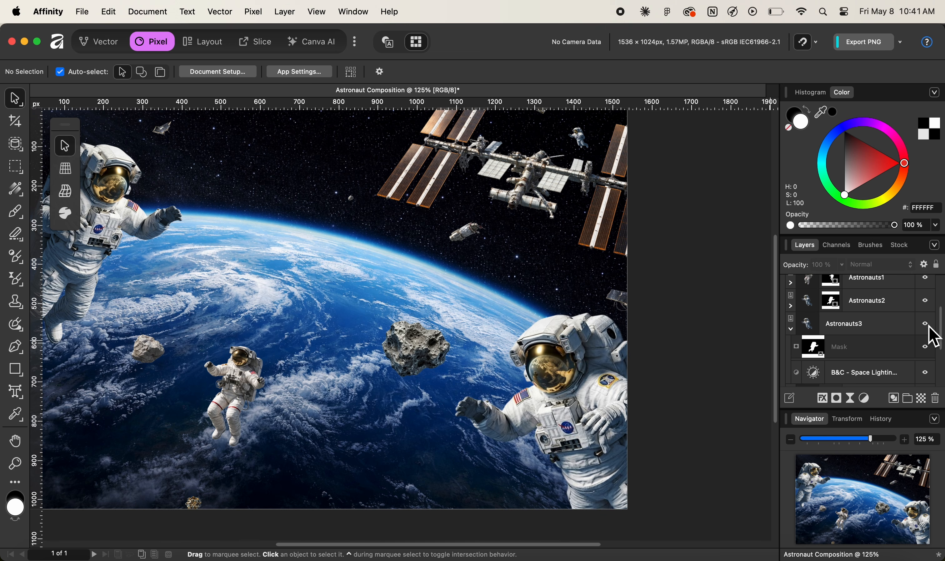
click(926, 372)
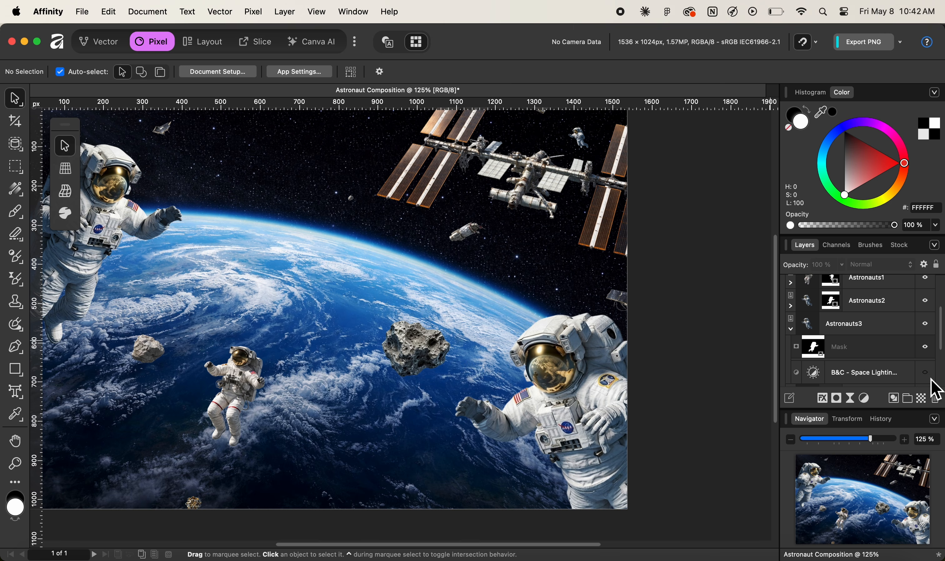
click(926, 372)
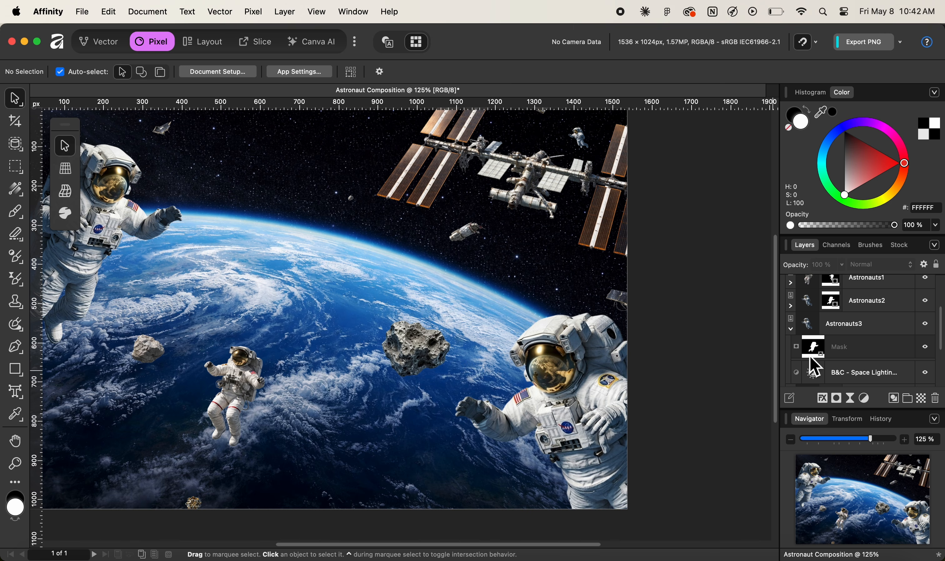
click(791, 329)
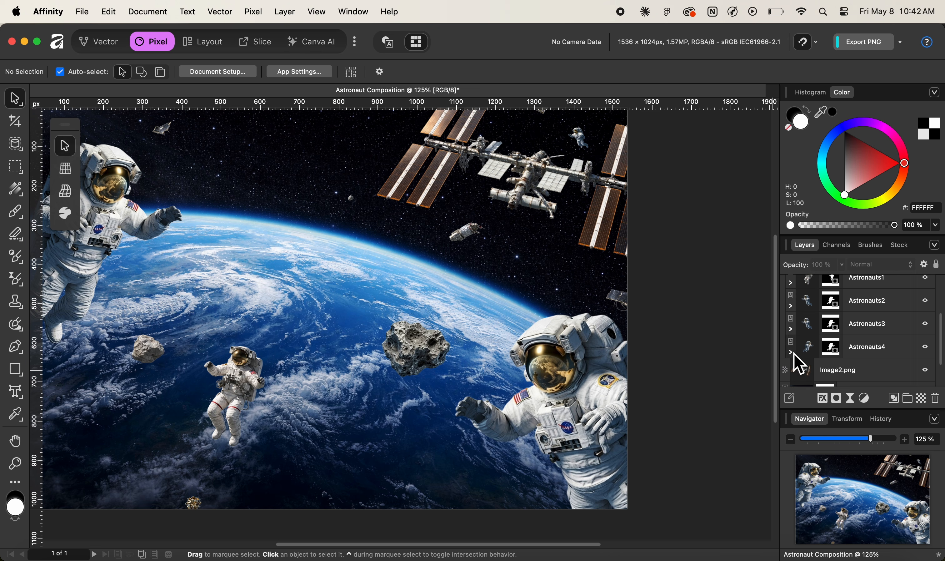
- Expand Astronauts4, toggle its brightness and contrast adjustment off and on, and review the whole composition
click(791, 352)
scroll(816, 358, down, 3)
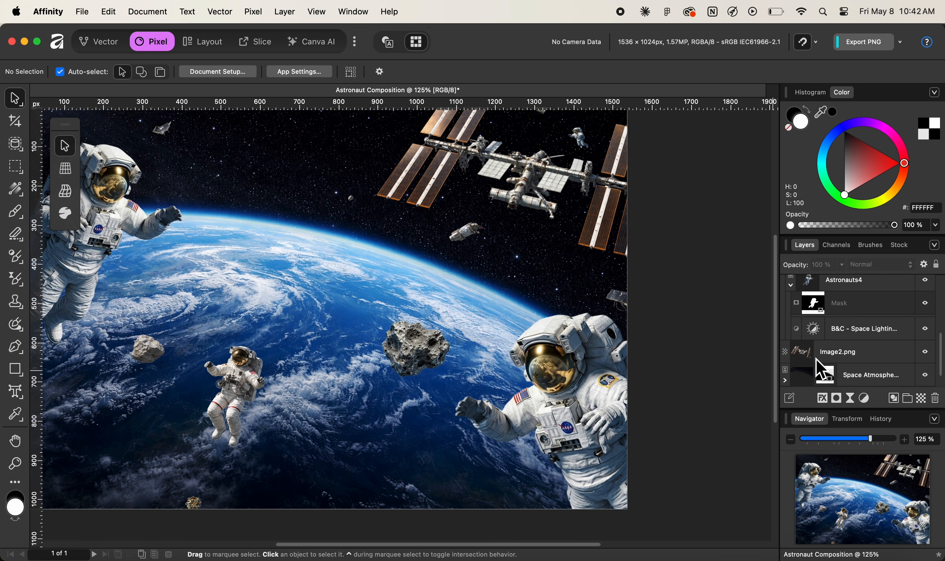
click(928, 330)
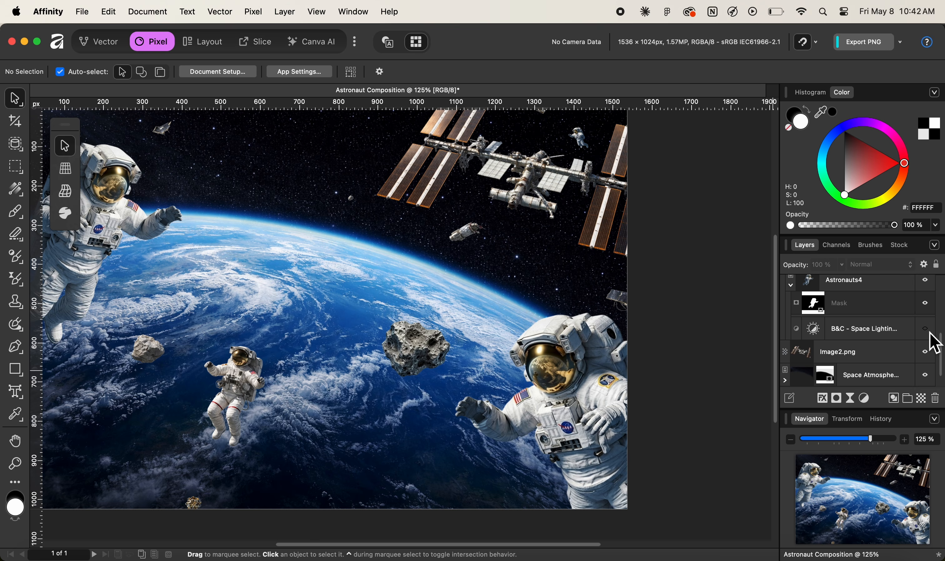
click(926, 329)
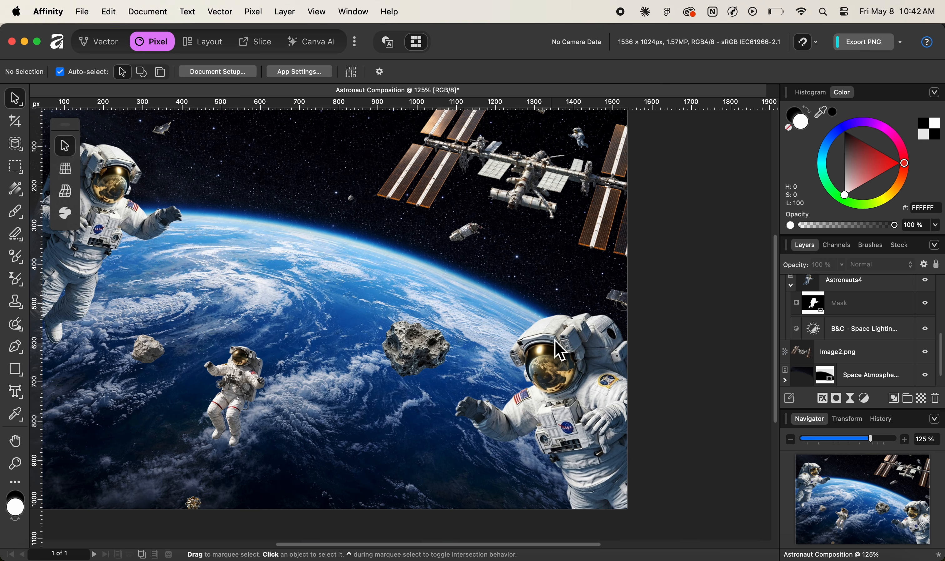
scroll(555, 341, left, 5)
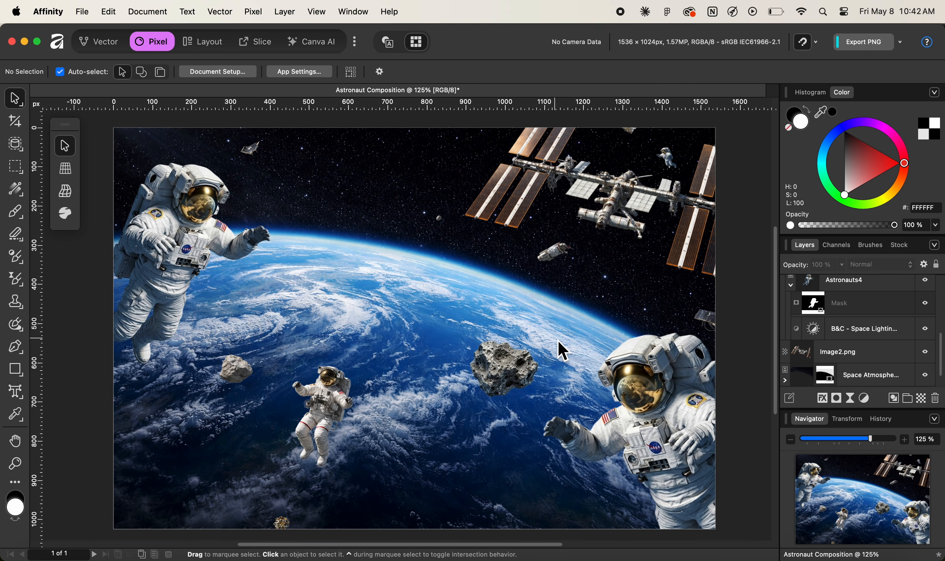